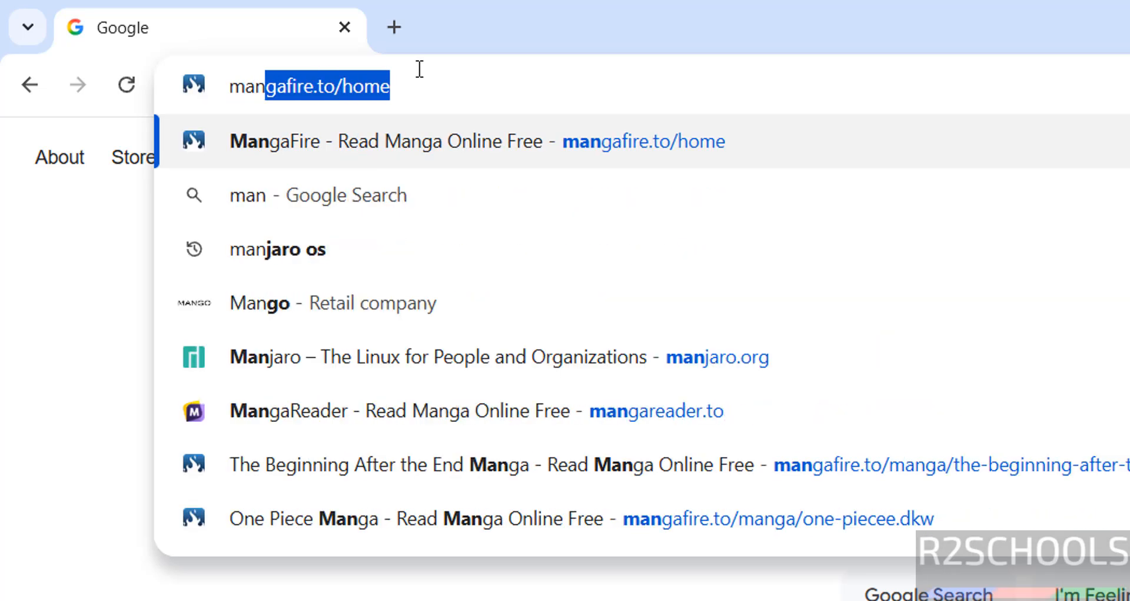
# Go to manjaro.org and open the x86 download page
pyautogui.write('rg')
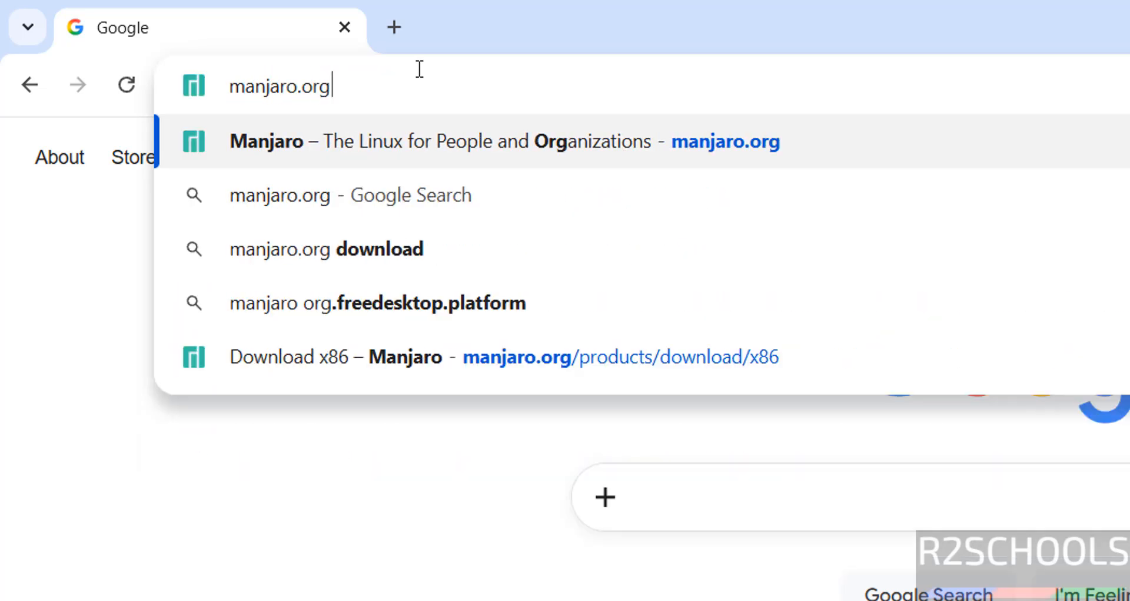
pyautogui.press('Return')
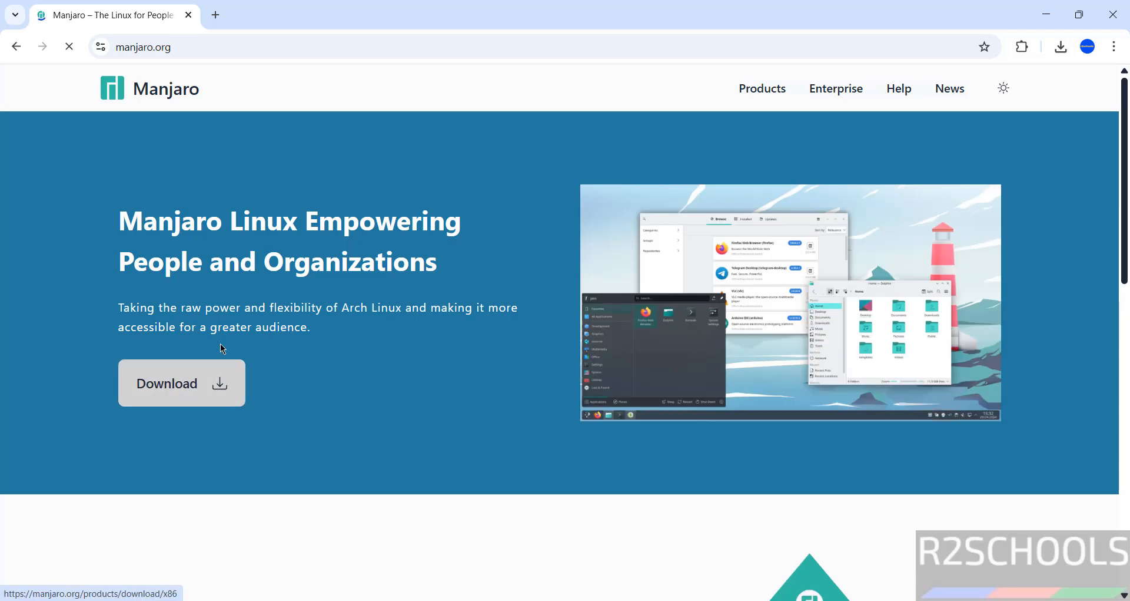
pyautogui.click(156, 384)
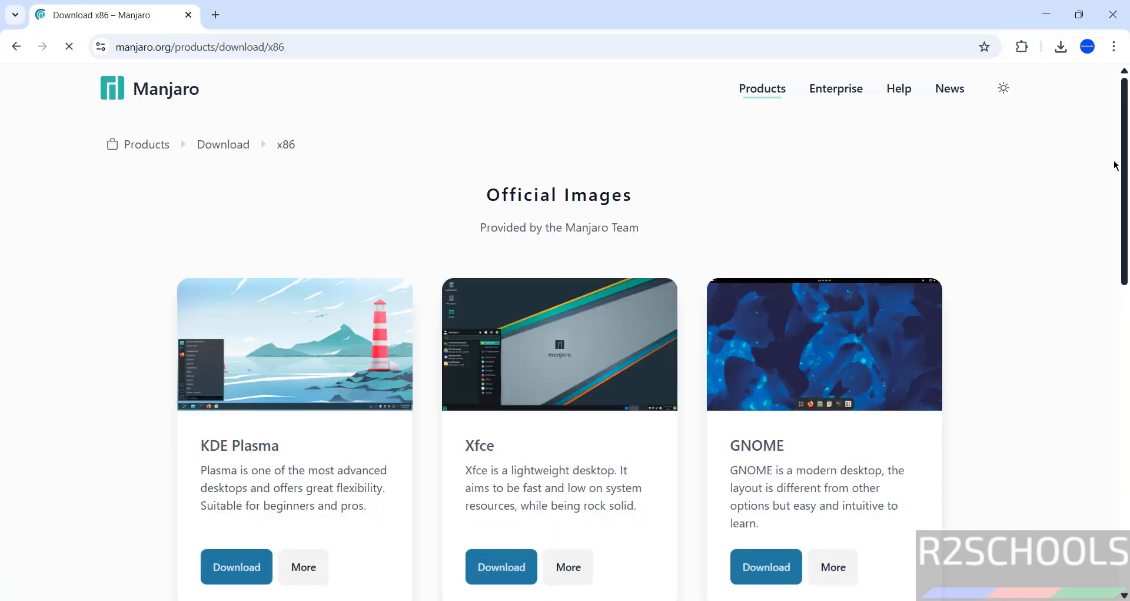
# Look through the official and community images, and start downloading the full KDE Plasma image
pyautogui.moveTo(1127, 165); pyautogui.dragTo(1129, 219)
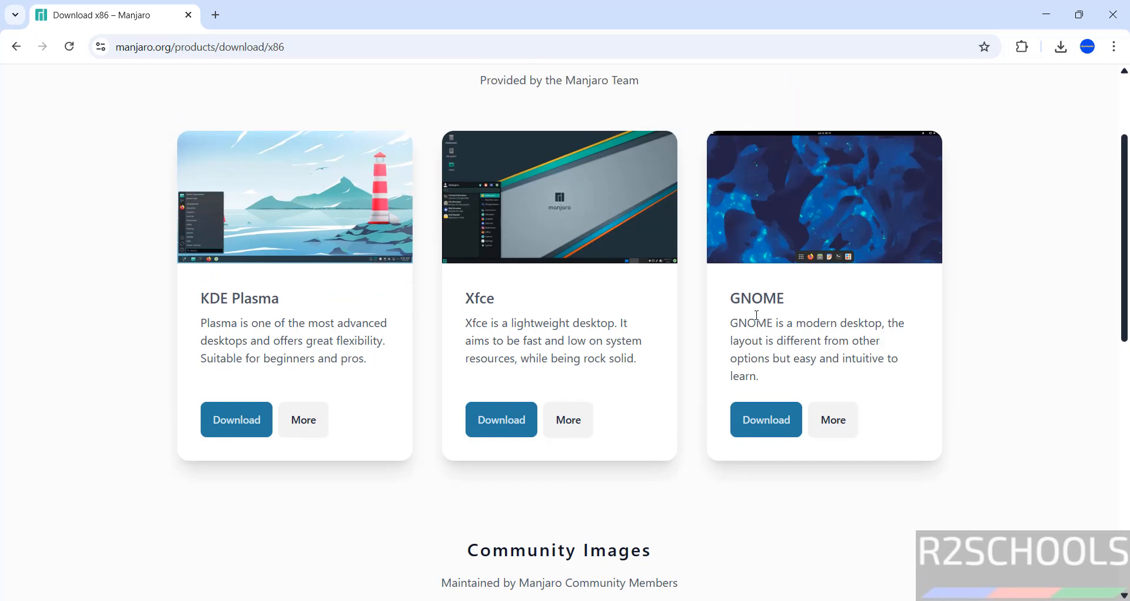
pyautogui.scroll(-4, 1127, 222)
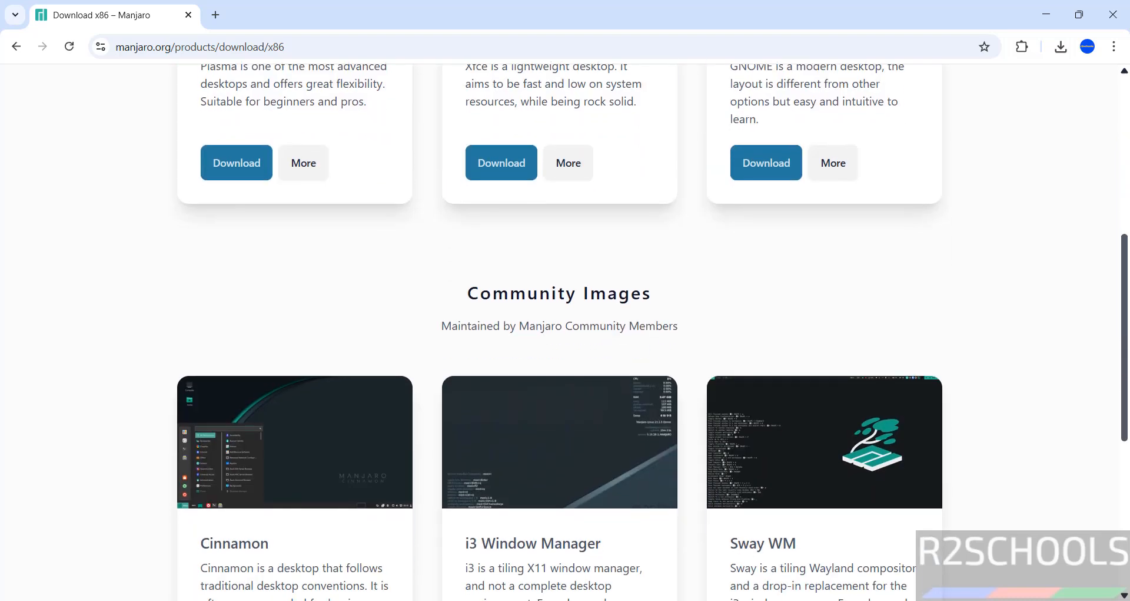
pyautogui.scroll(-2, 1128, 223)
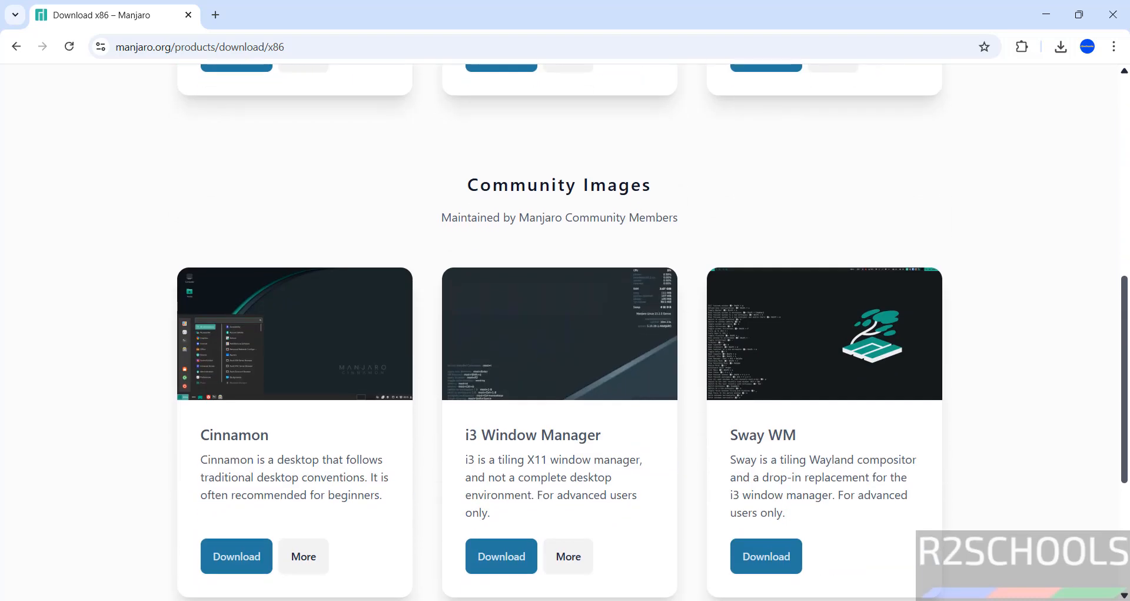
pyautogui.scroll(-2, 1116, 399)
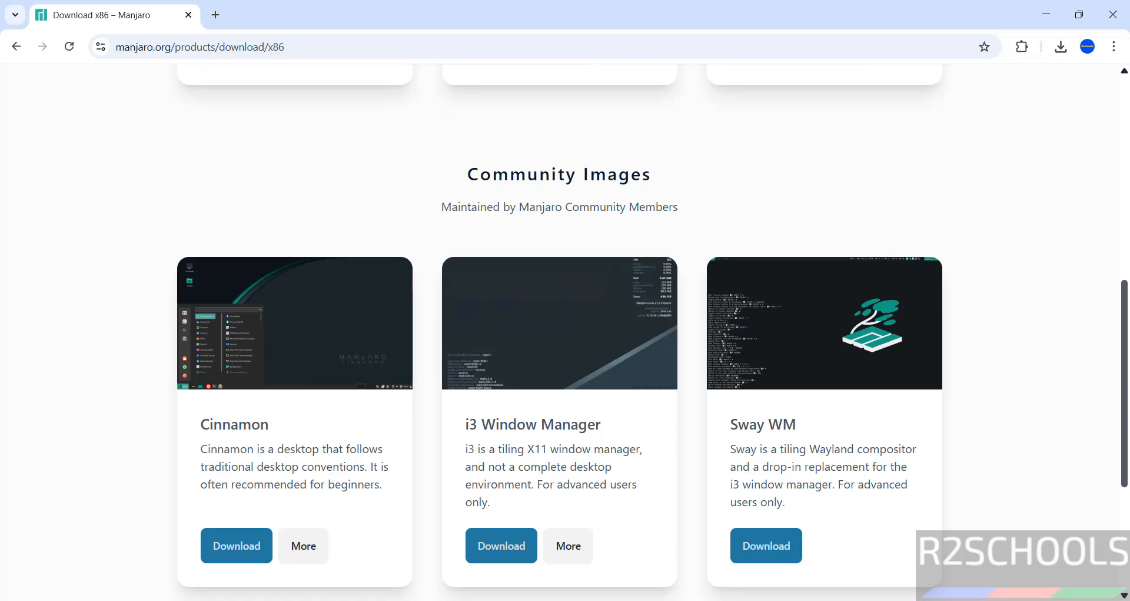
pyautogui.moveTo(1115, 395); pyautogui.dragTo(1088, 210)
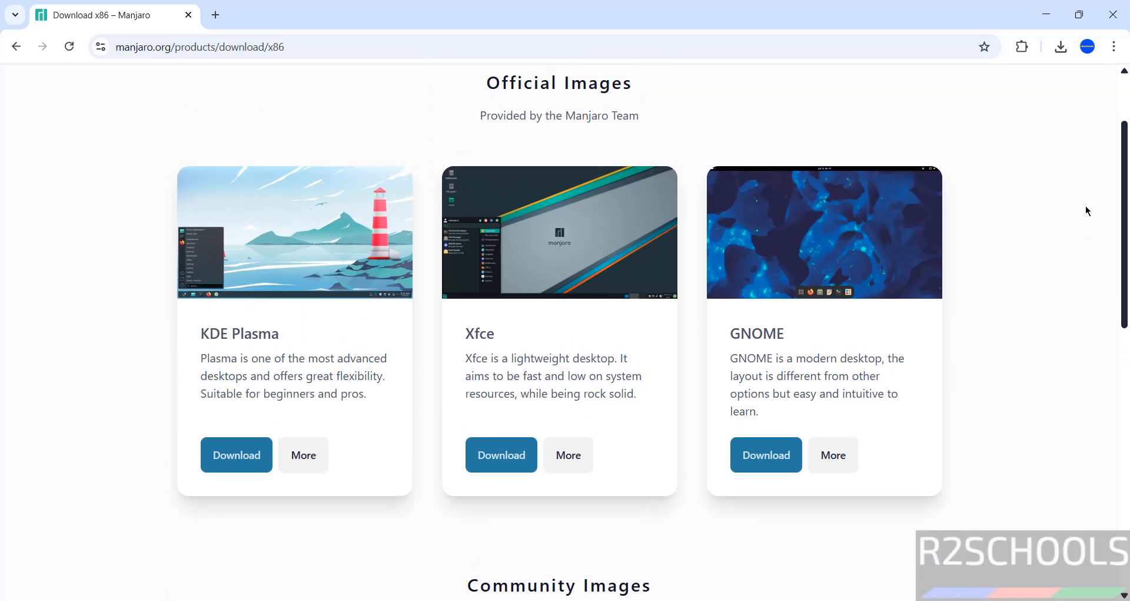
pyautogui.click(219, 463)
pyautogui.click(305, 465)
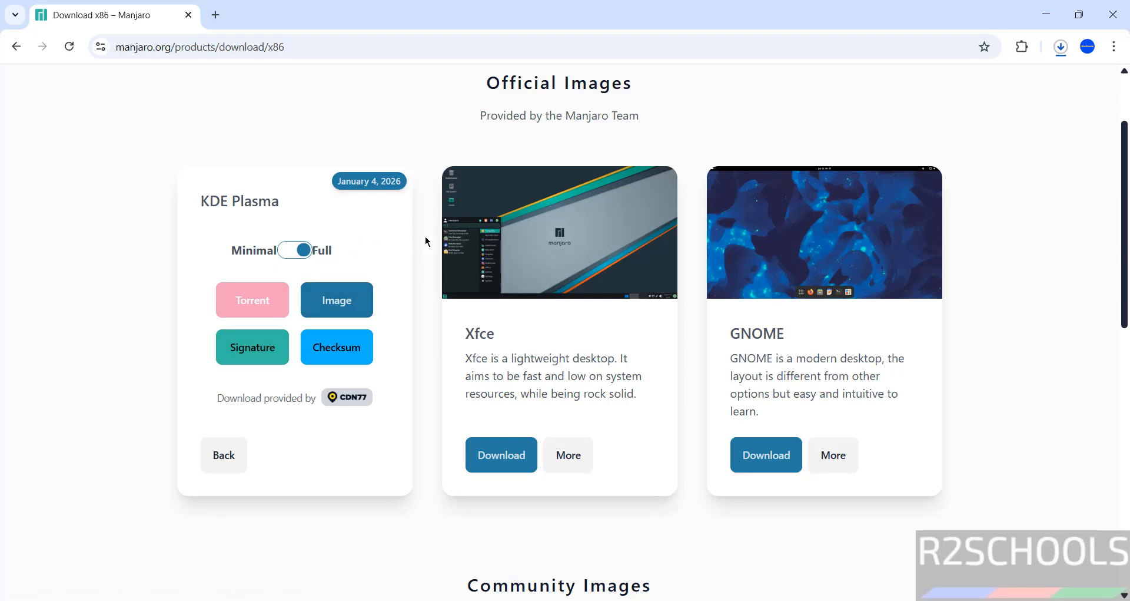
# Cancel the running download of manjaro-kde-26.0-260104-linux618 (1).iso and remove its entry from the download history
pyautogui.hotkey('ctrl', 'j')
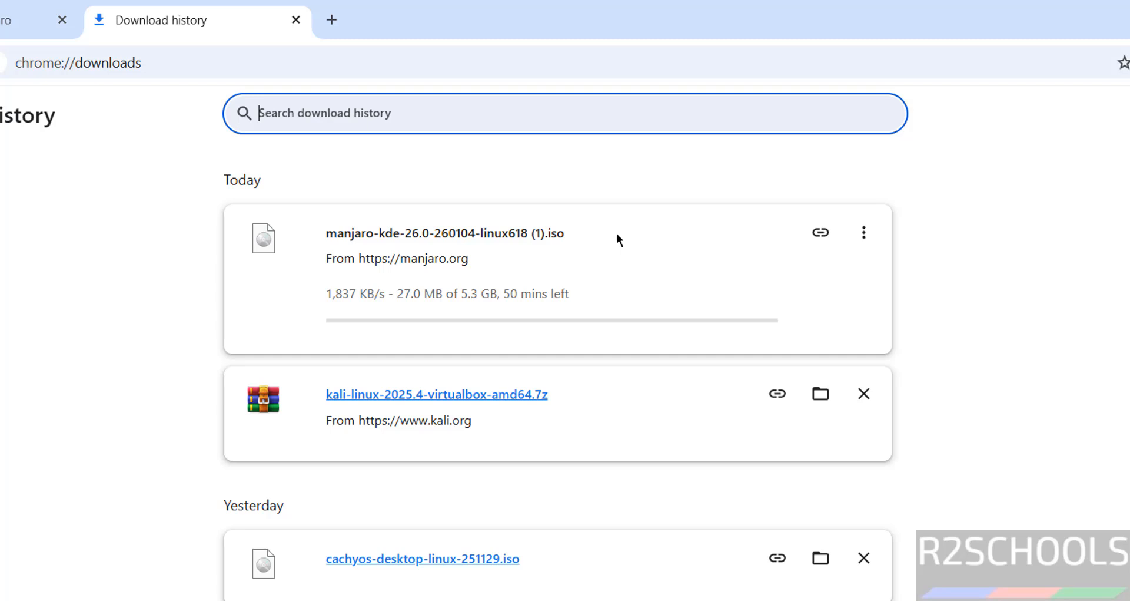
pyautogui.click(864, 233)
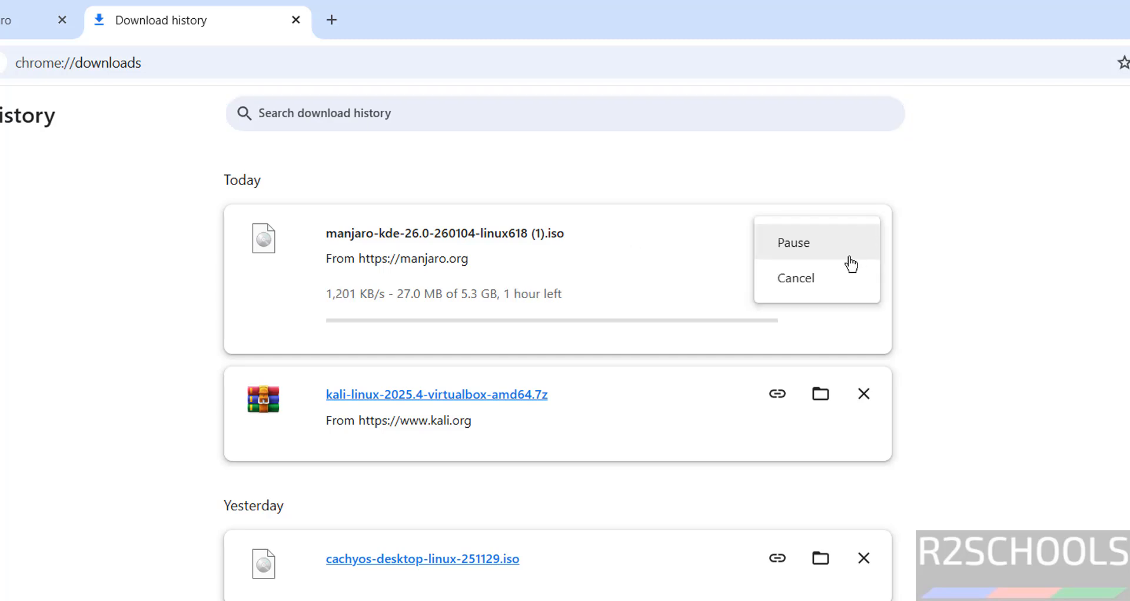
pyautogui.click(835, 272)
pyautogui.click(869, 242)
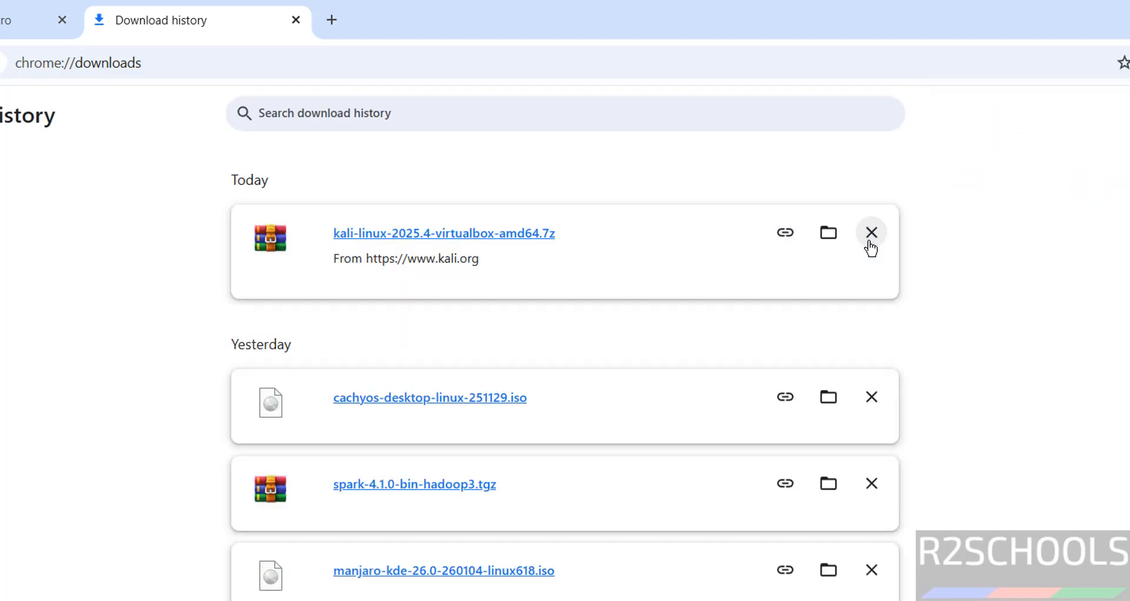
pyautogui.moveTo(103, 398); pyautogui.dragTo(439, 585)
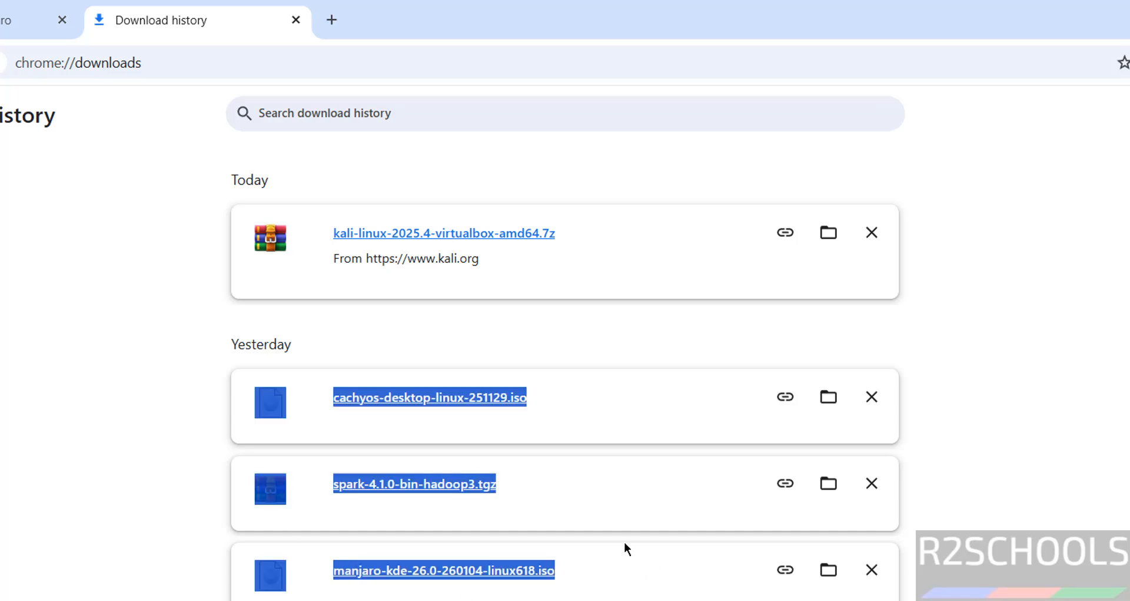
pyautogui.moveTo(627, 548); pyautogui.dragTo(210, 537)
pyautogui.click(284, 545)
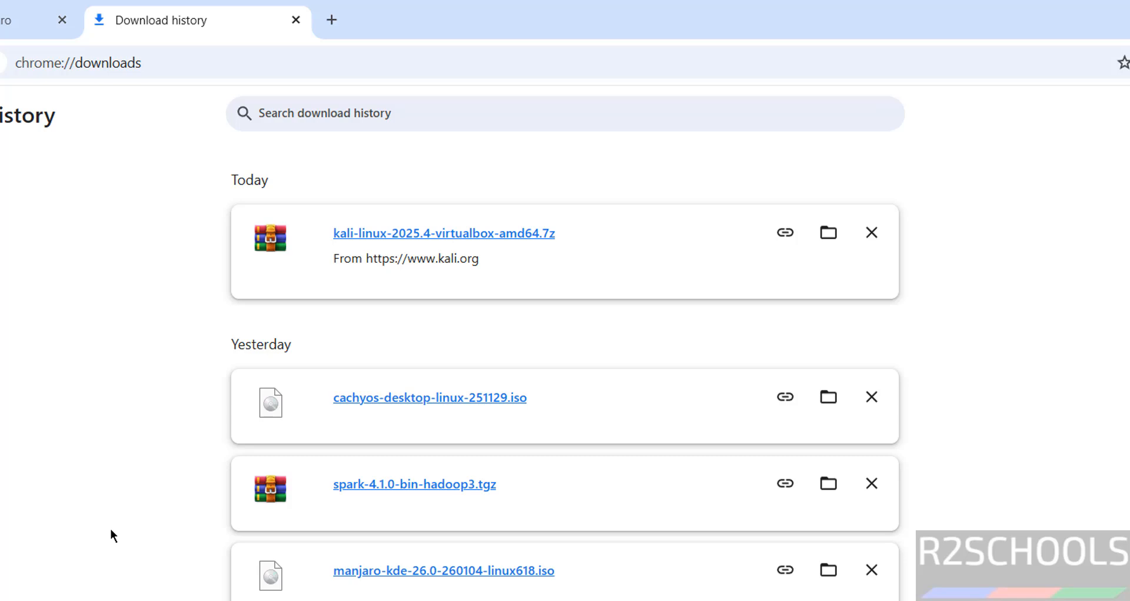
# Switch to VMware Workstation Pro and start creating a new virtual machine, continuing to the guest operating system installation options
pyautogui.press('super')
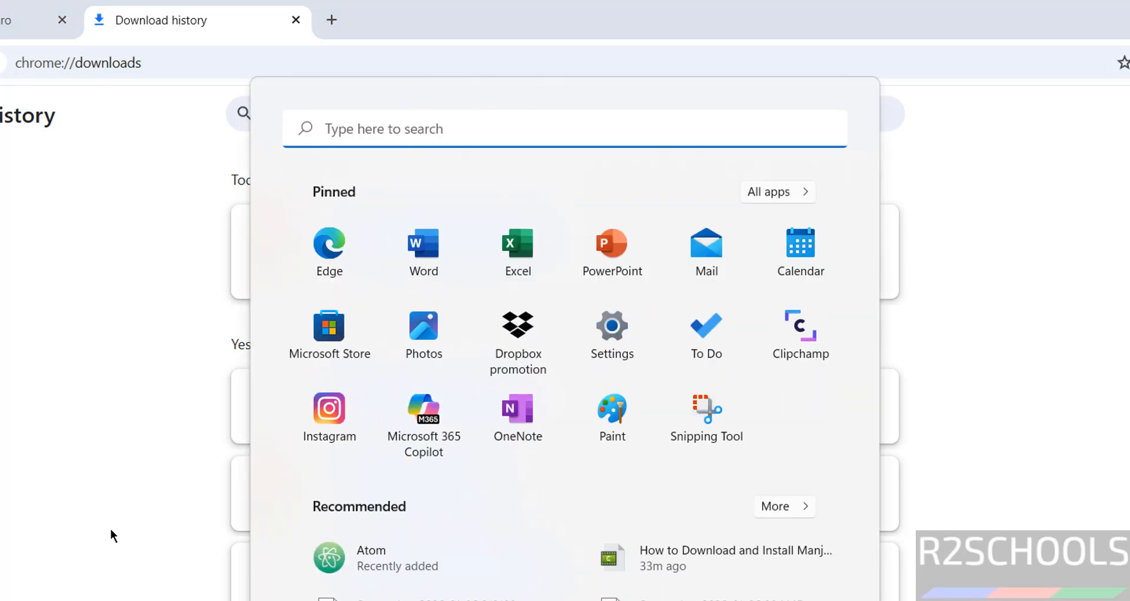
pyautogui.write('vm')
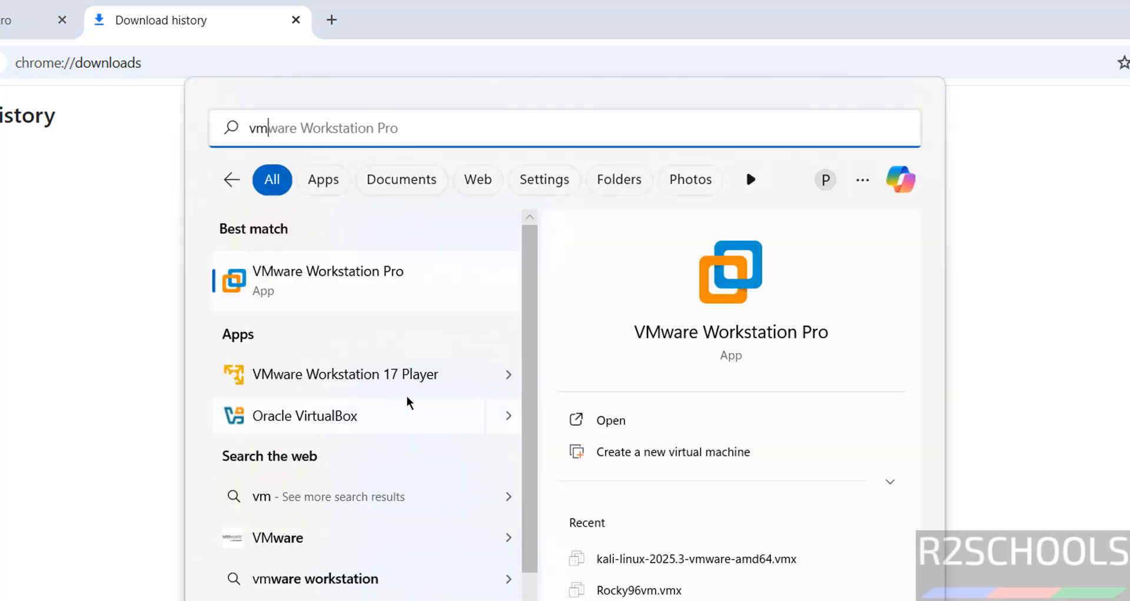
pyautogui.click(398, 262)
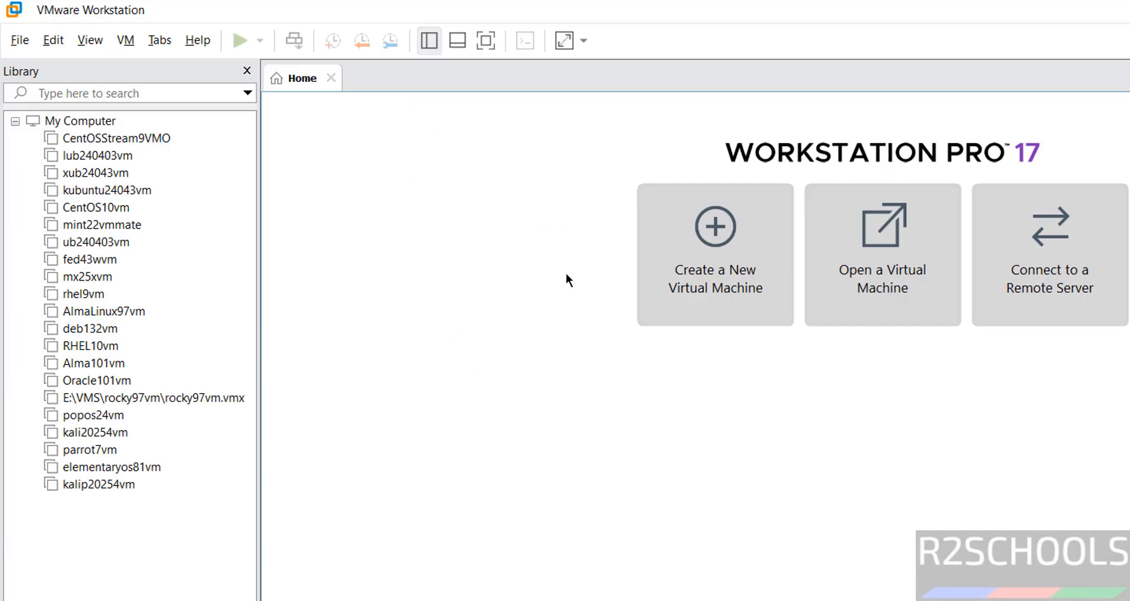
pyautogui.click(18, 45)
pyautogui.click(59, 67)
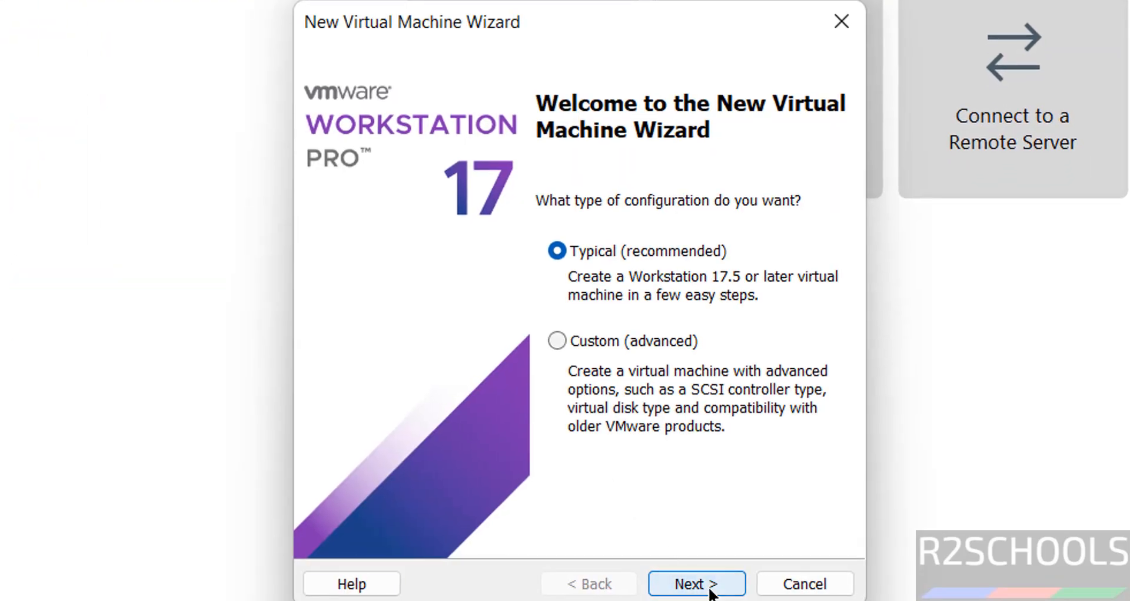
pyautogui.click(697, 583)
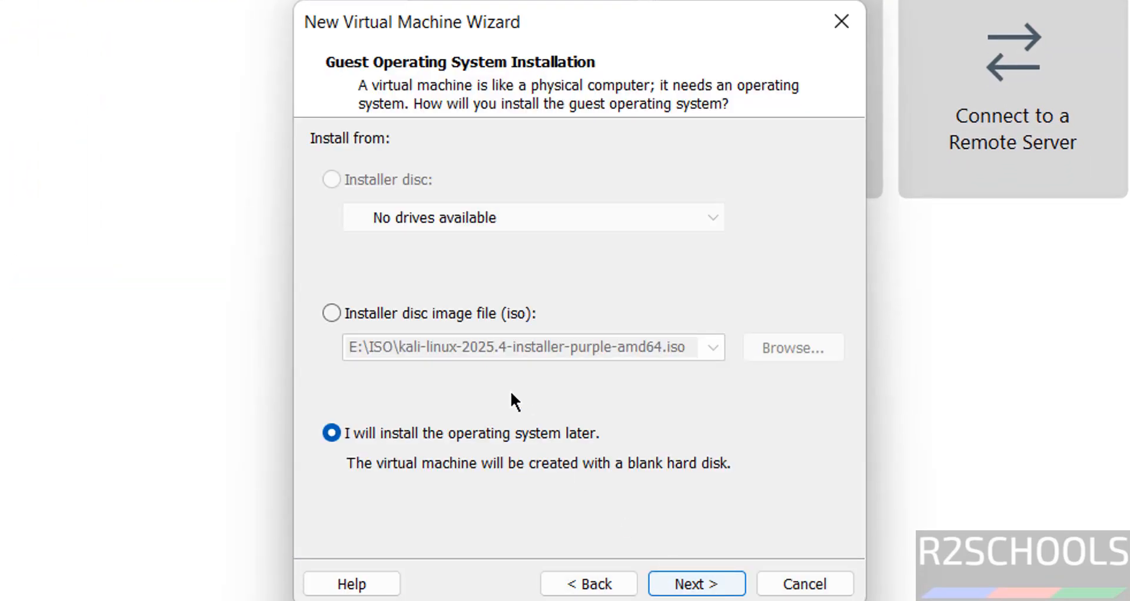
# Use the disc image manjaro-kde-26.0-260104-linux618.iso from the Downloads folder as the virtual machine's installation source
pyautogui.click(438, 319)
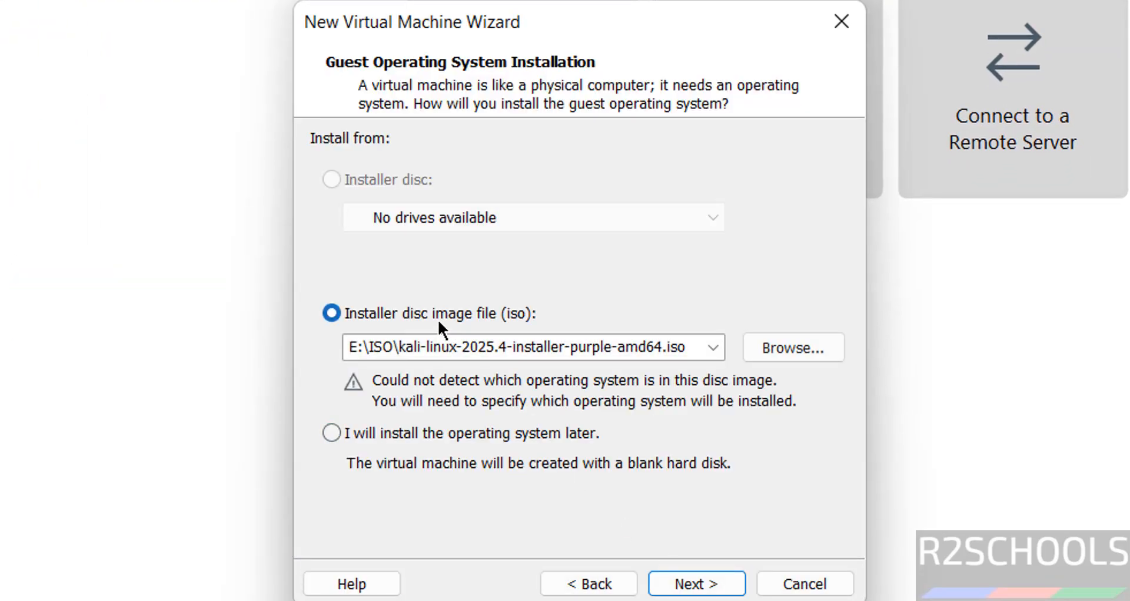
pyautogui.click(804, 353)
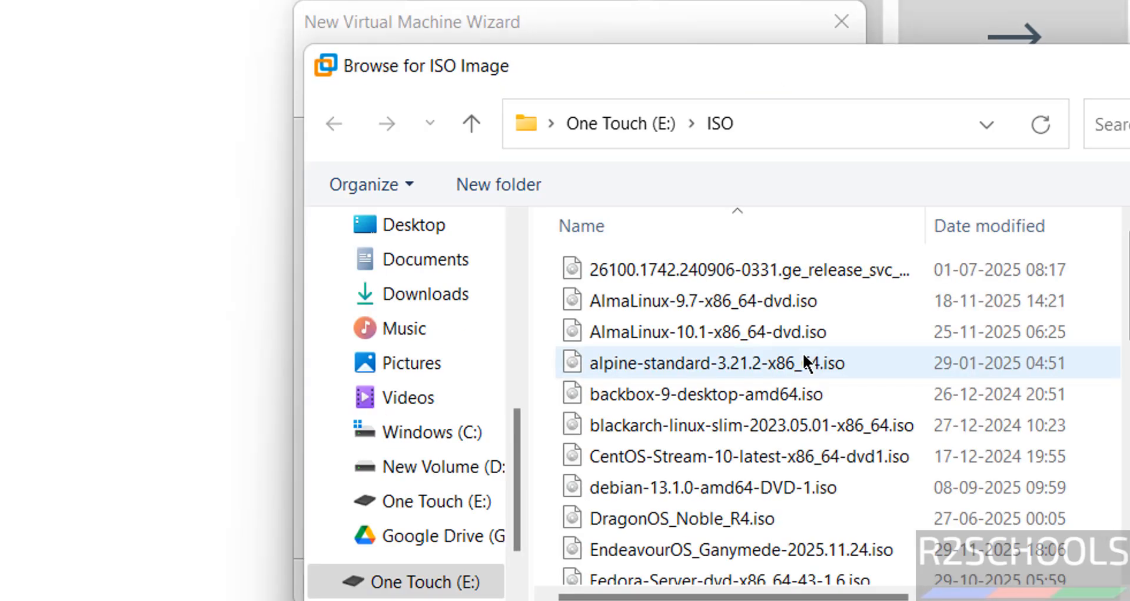
pyautogui.click(445, 297)
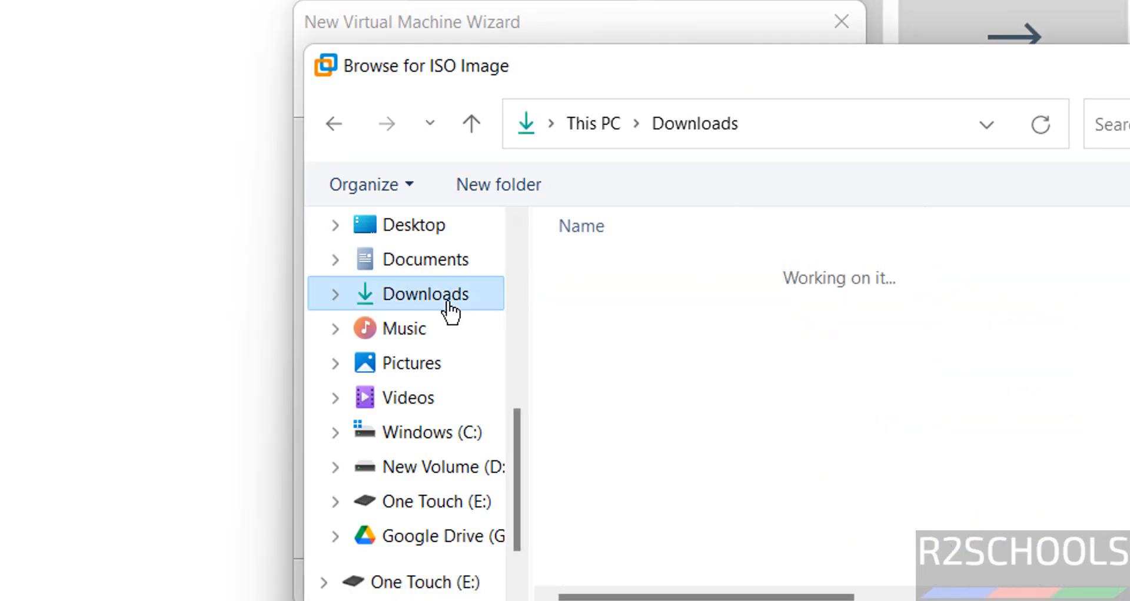
pyautogui.click(663, 332)
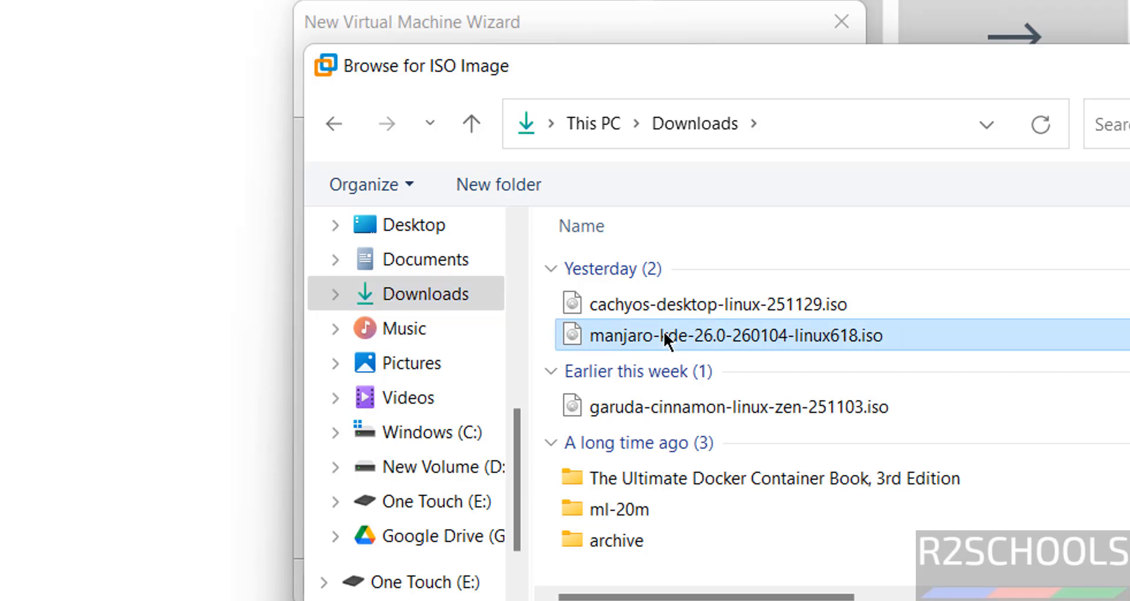
pyautogui.press('Return')
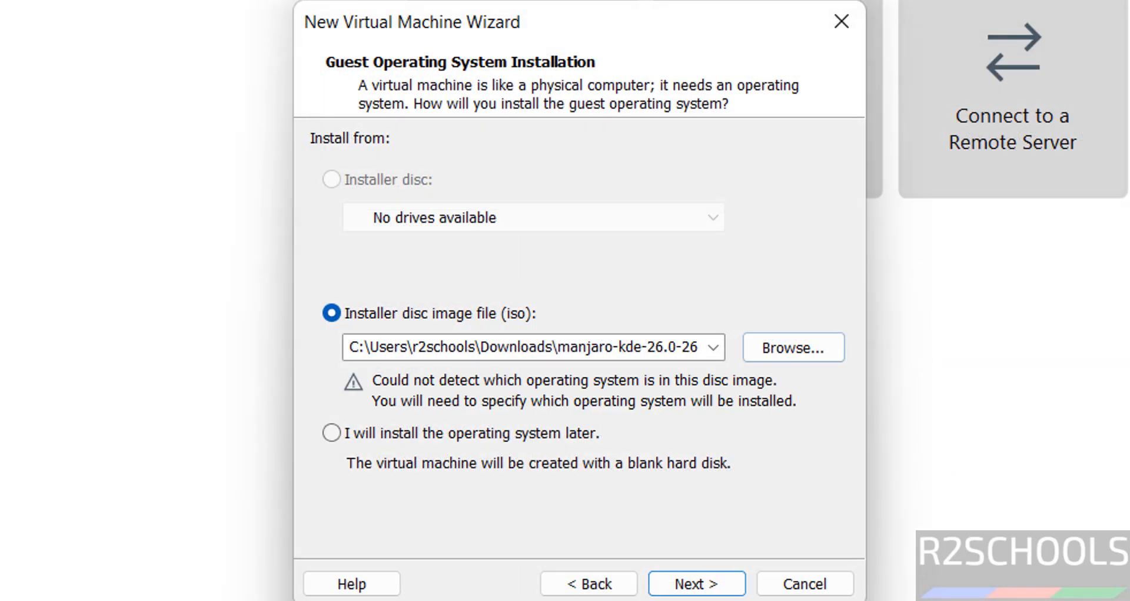
pyautogui.click(719, 584)
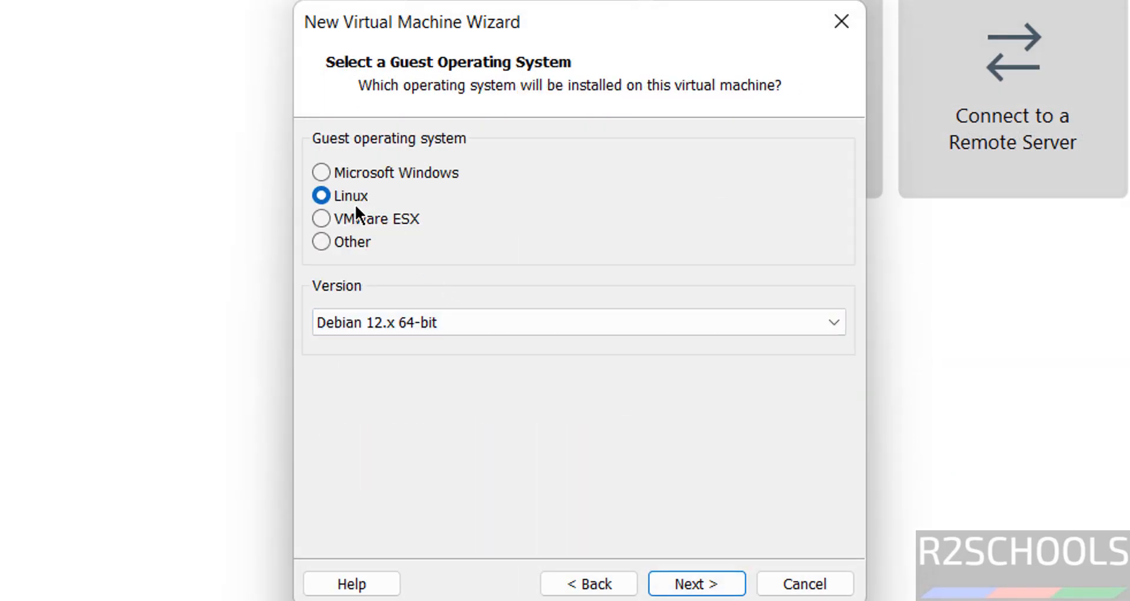
# Set the Linux guest operating system version to Mandriva Linux 64-bit and accept it
pyautogui.click(511, 334)
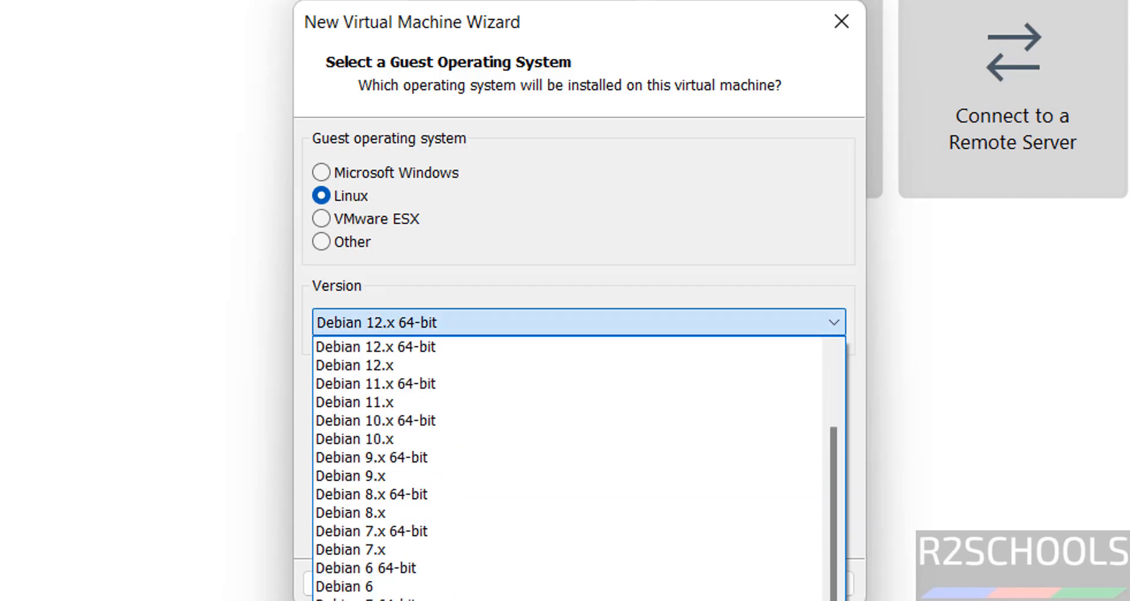
pyautogui.click(530, 598)
pyautogui.click(664, 584)
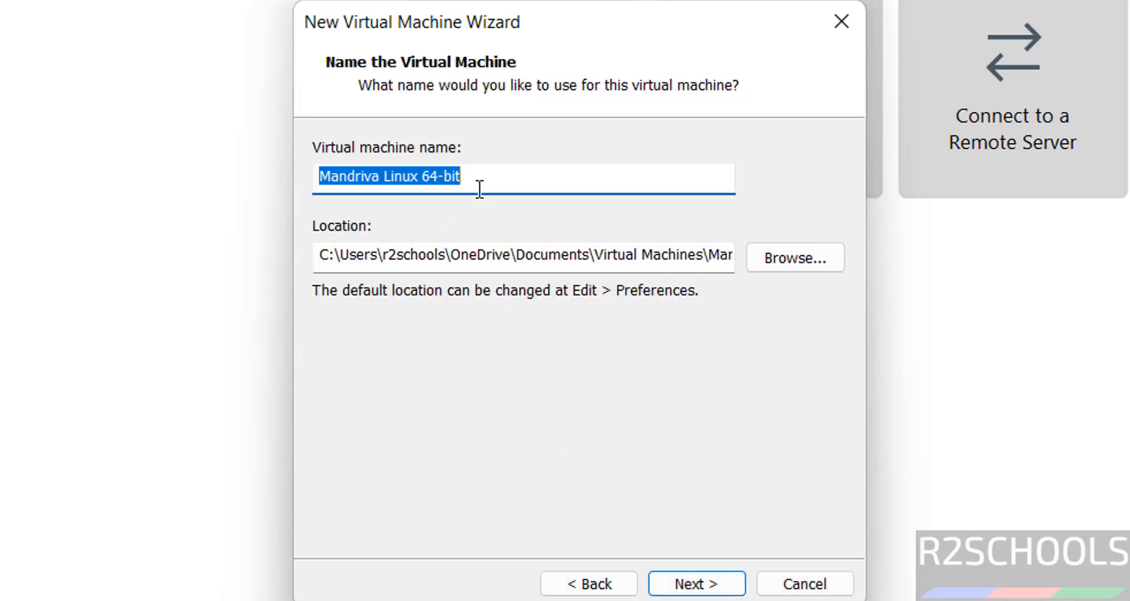
# Name the virtual machine manjaro26vm
pyautogui.write('mana')
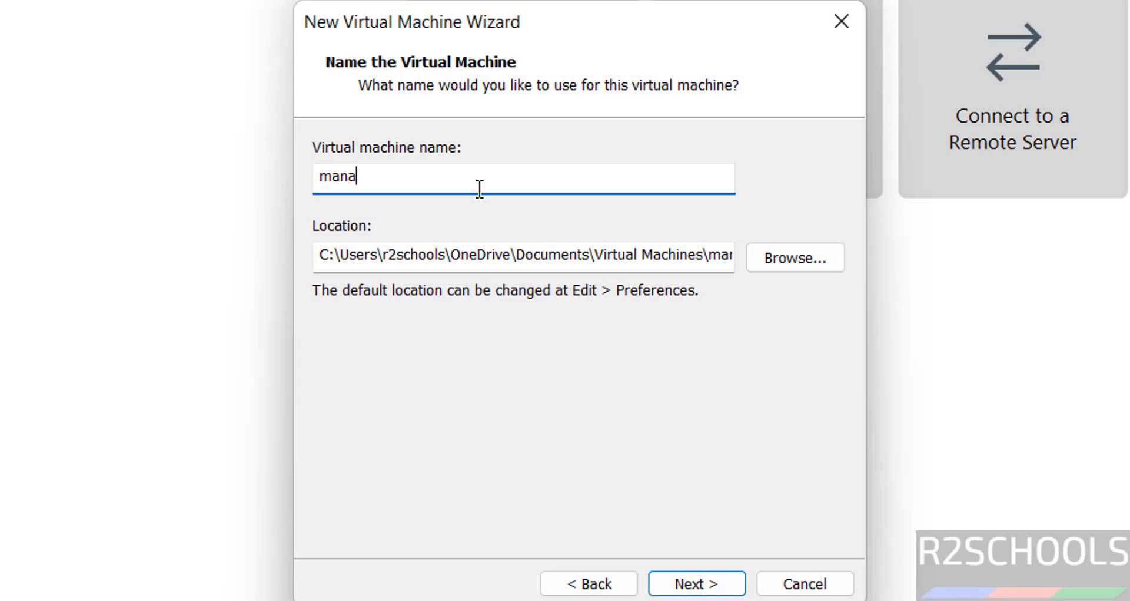
pyautogui.press('BackSpace')
pyautogui.write('jaro26vm')
# Create a folder named manjaro26vm inside VMS on the One Touch (E:) drive and accept it as the virtual machine's location
pyautogui.hotkey('ctrl', 'a')
pyautogui.hotkey('ctrl', 'c')
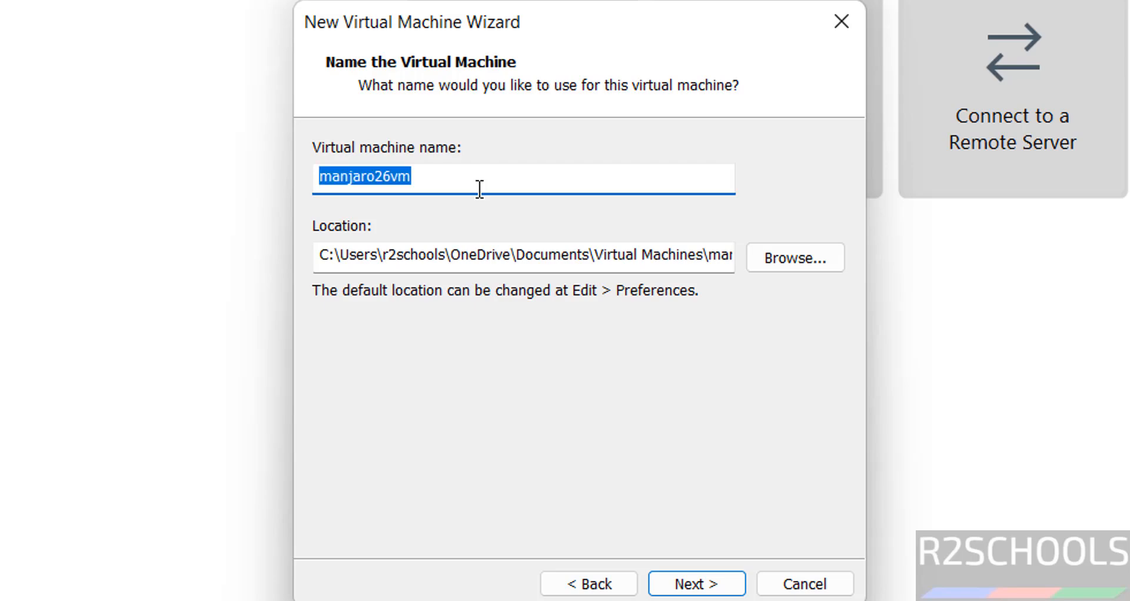
pyautogui.click(762, 257)
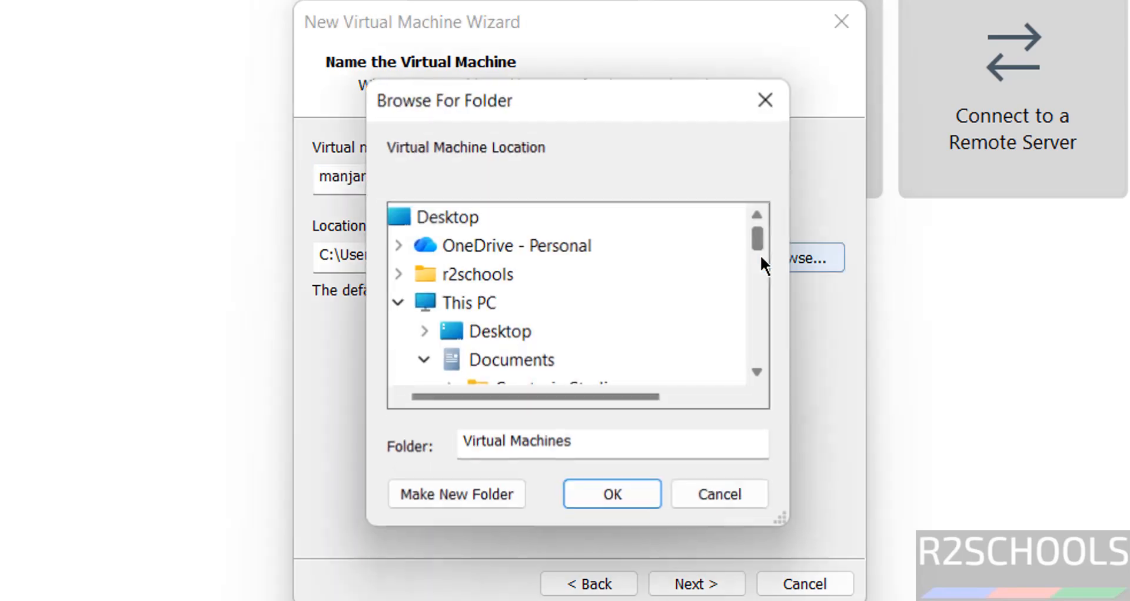
pyautogui.click(428, 360)
pyautogui.scroll(-3, 752, 295)
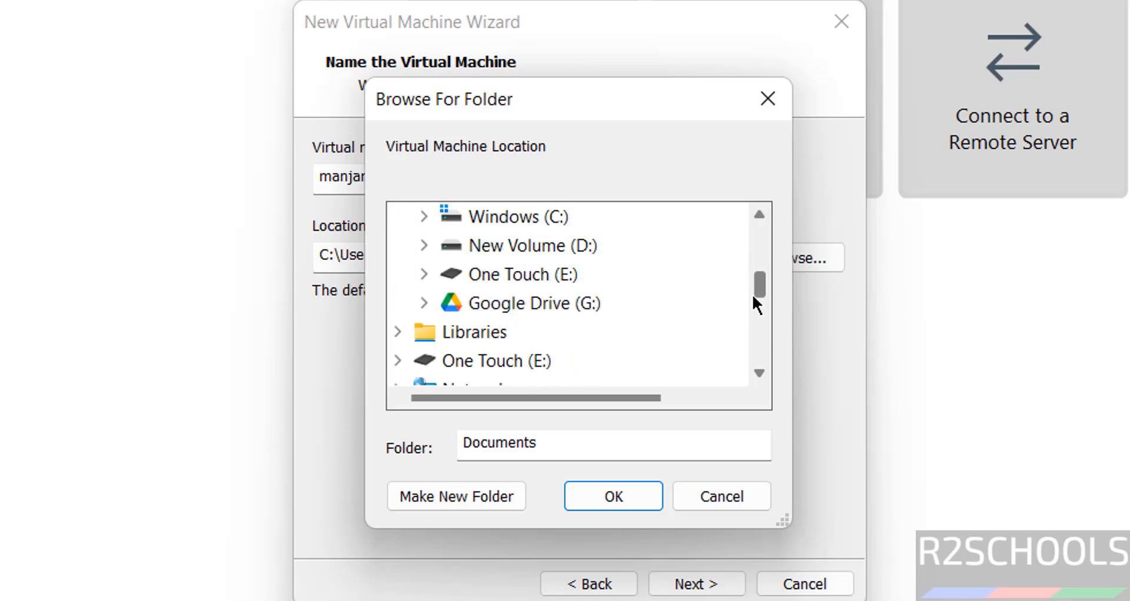
pyautogui.doubleClick(518, 275)
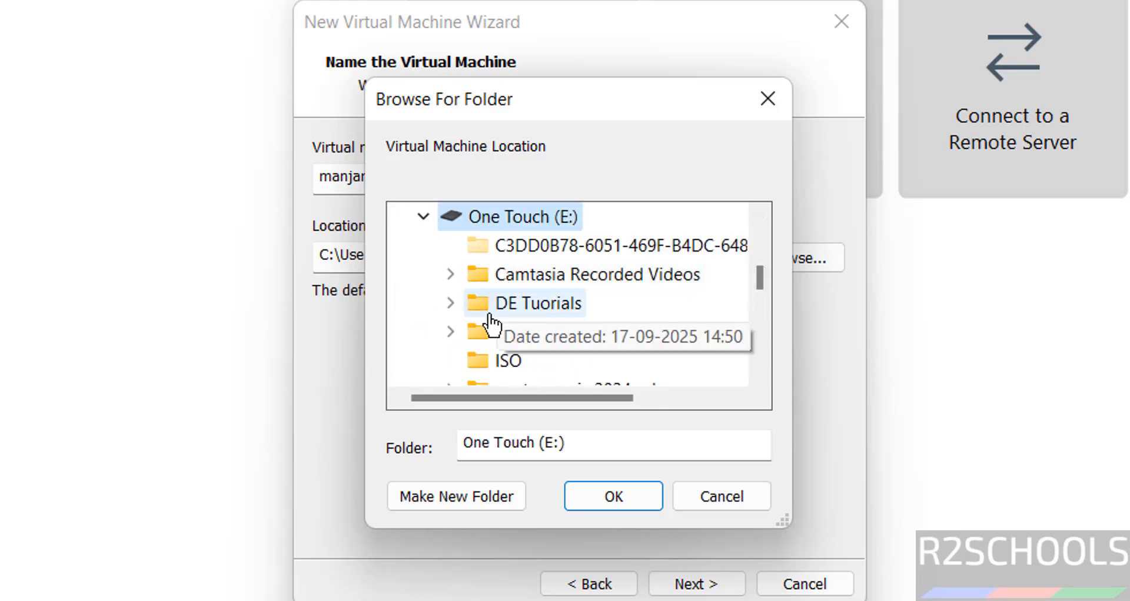
pyautogui.click(757, 341)
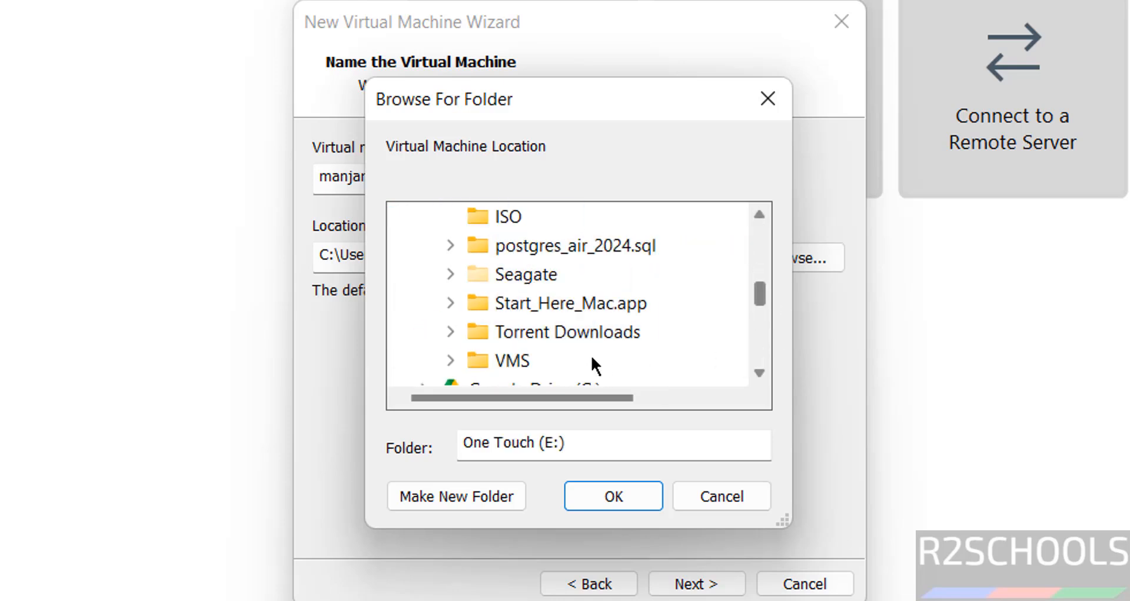
pyautogui.doubleClick(518, 361)
pyautogui.click(468, 493)
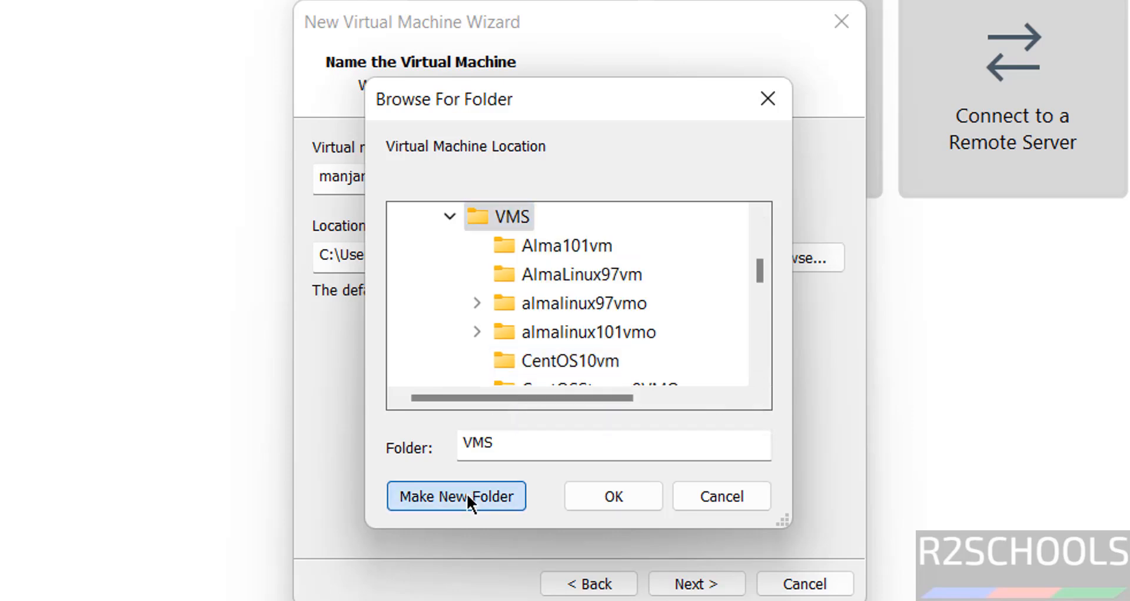
pyautogui.hotkey('ctrl', 'v')
pyautogui.press('Return')
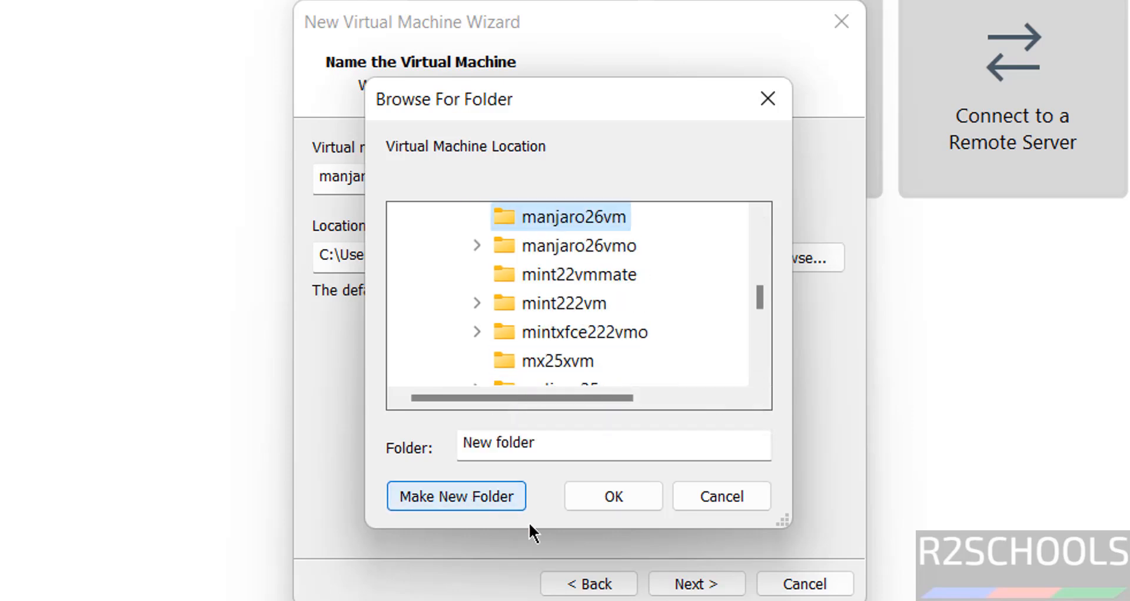
pyautogui.click(621, 495)
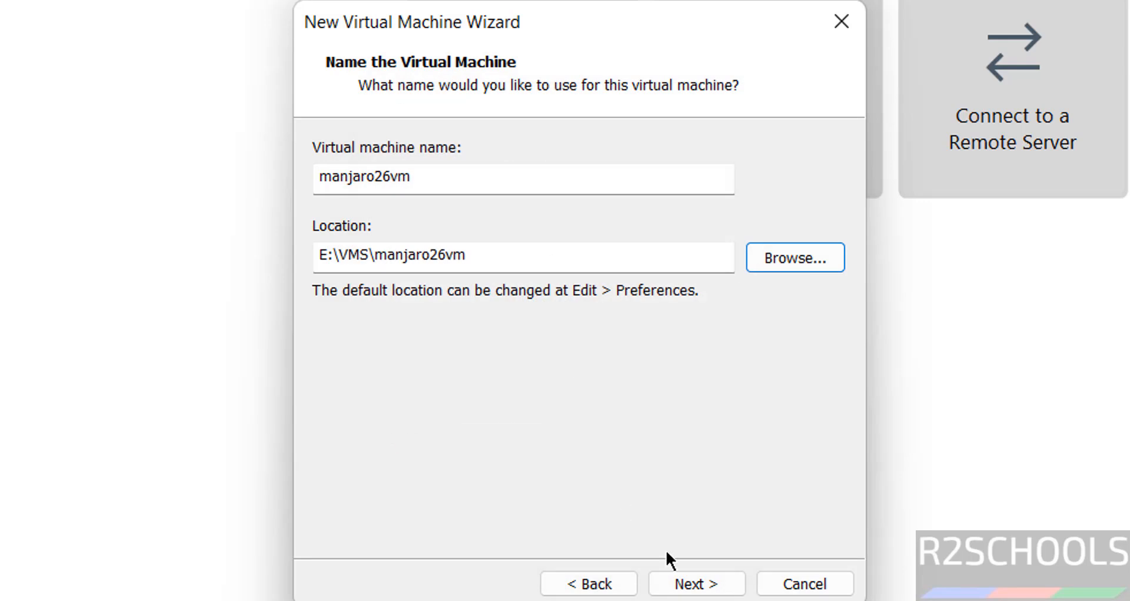
pyautogui.click(686, 586)
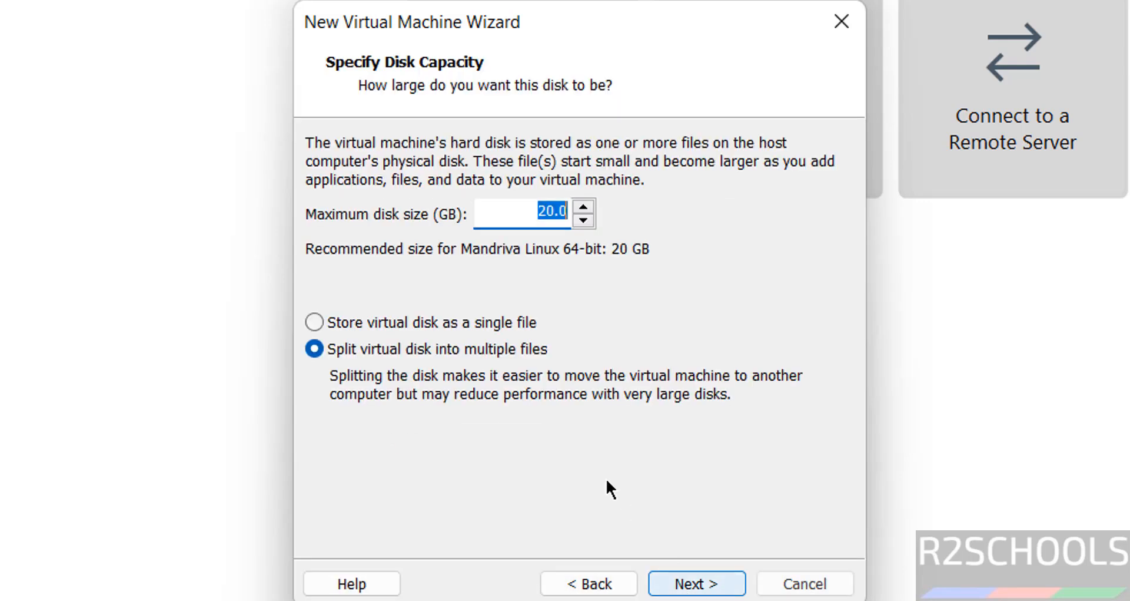
# Store the virtual disk as a single file with a maximum size of 50 GB
pyautogui.click(420, 329)
pyautogui.doubleClick(552, 213)
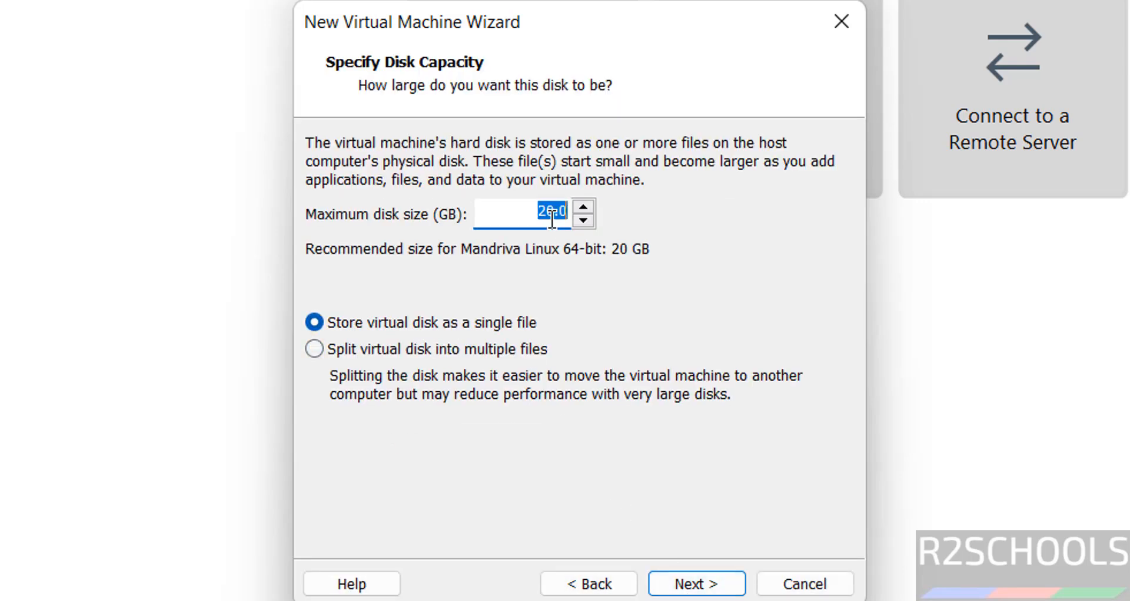
pyautogui.write('5')
pyautogui.click(678, 582)
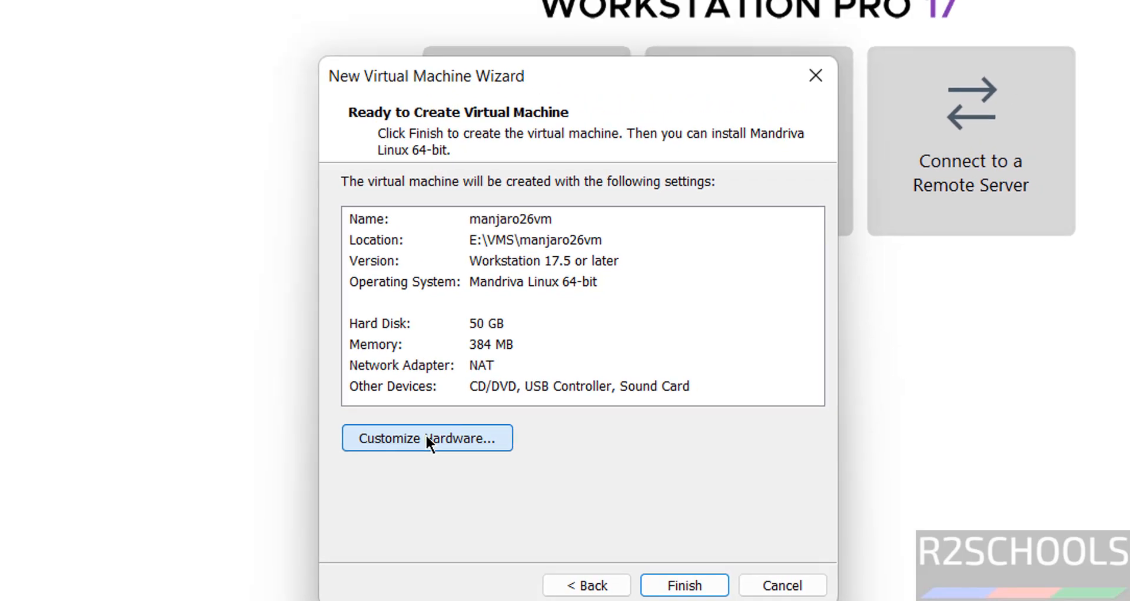
# Customize the virtual machine's hardware by setting its memory to 4096 MB
pyautogui.click(426, 438)
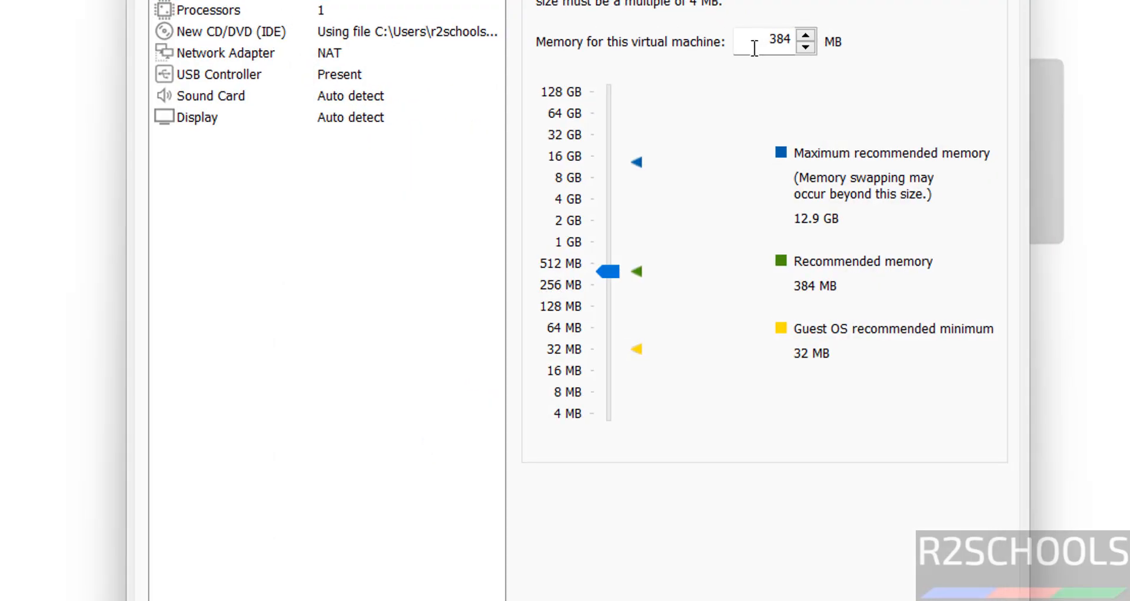
pyautogui.moveTo(754, 47); pyautogui.dragTo(792, 43)
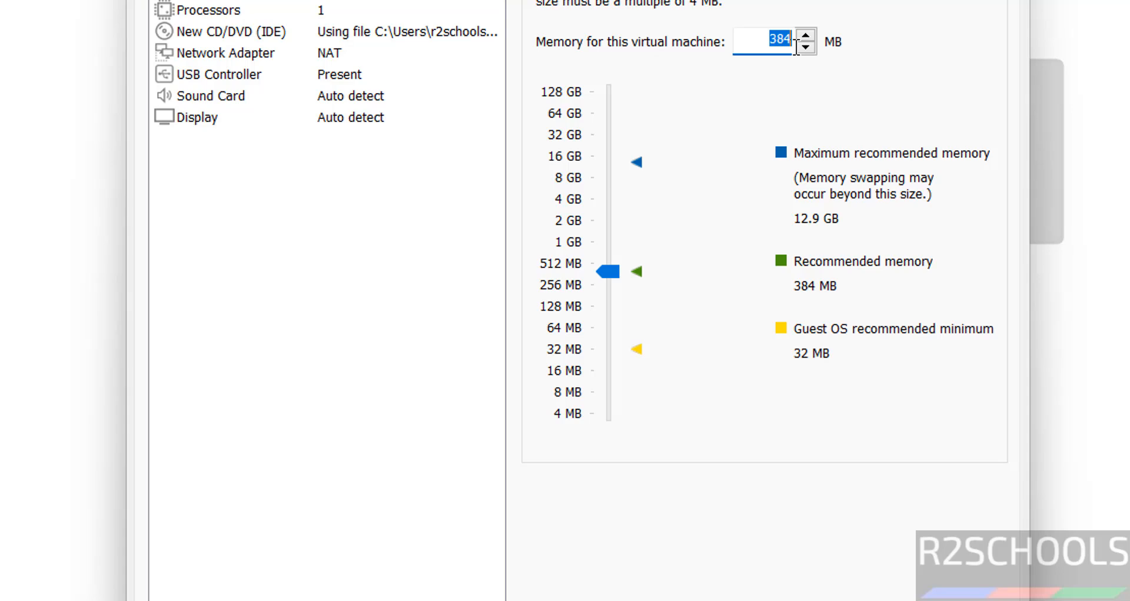
pyautogui.click(606, 196)
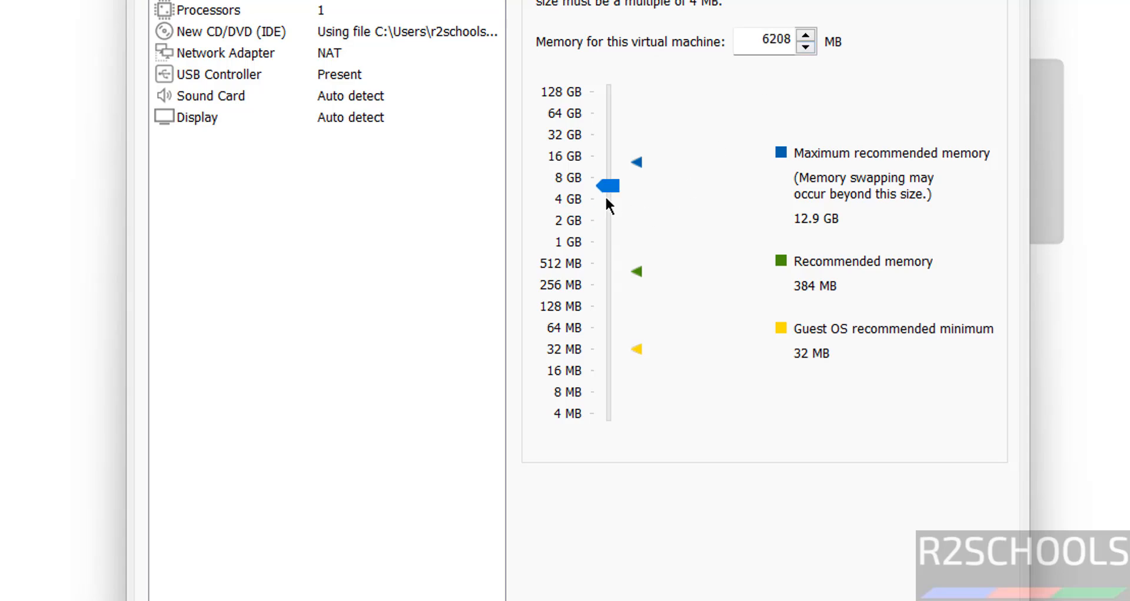
pyautogui.moveTo(607, 198); pyautogui.dragTo(607, 189)
pyautogui.click(609, 183)
pyautogui.click(602, 199)
pyautogui.moveTo(753, 39); pyautogui.dragTo(807, 38)
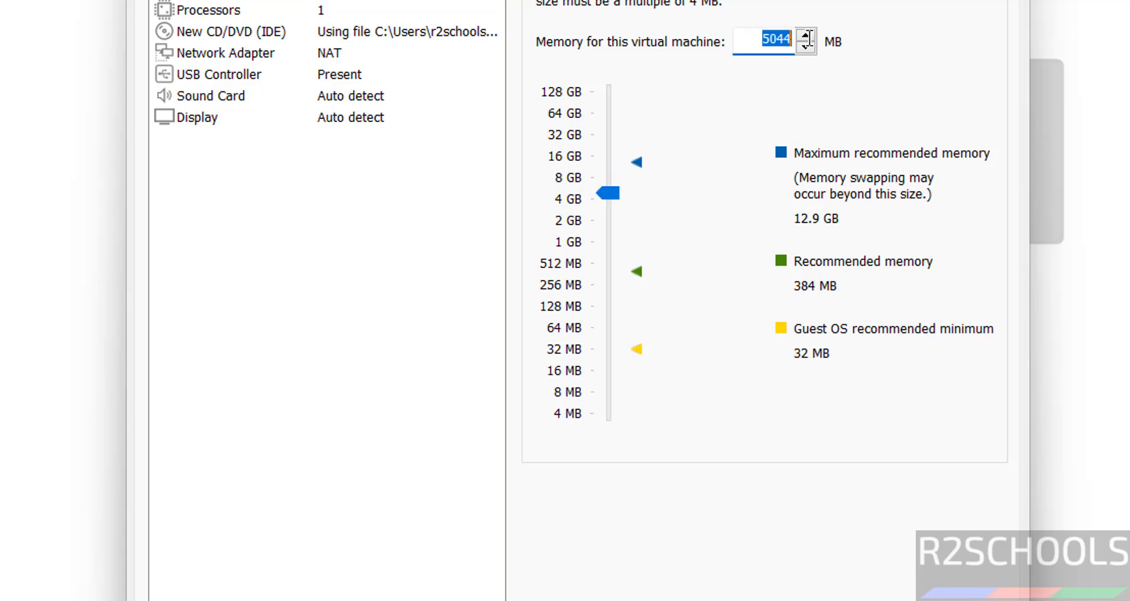
pyautogui.write('4096')
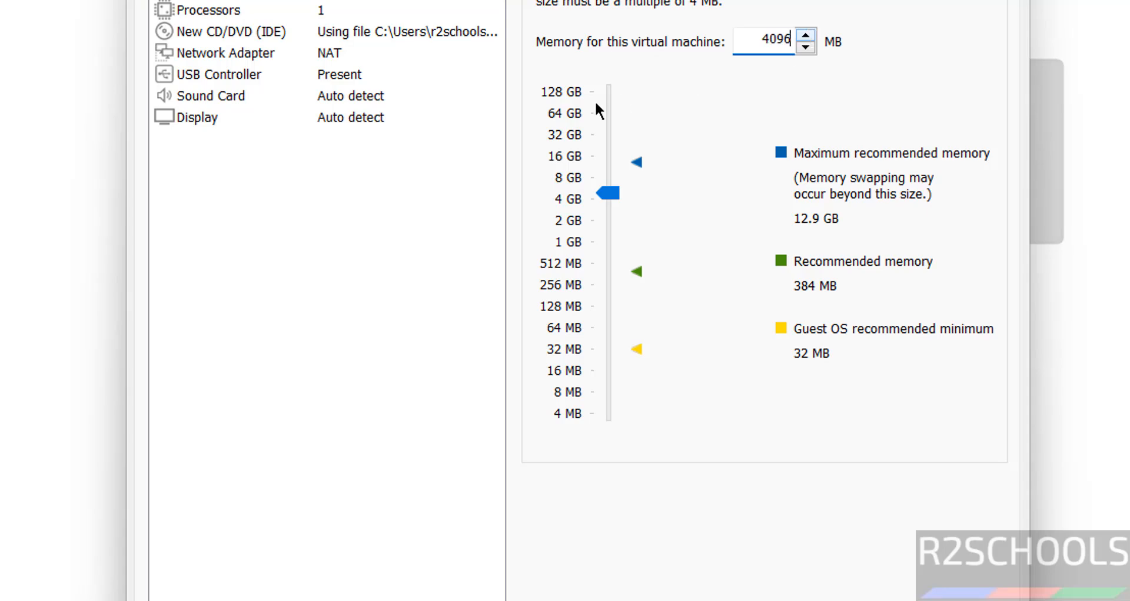
# Set the number of processors to 2 and finish creating the virtual machine
pyautogui.click(212, 10)
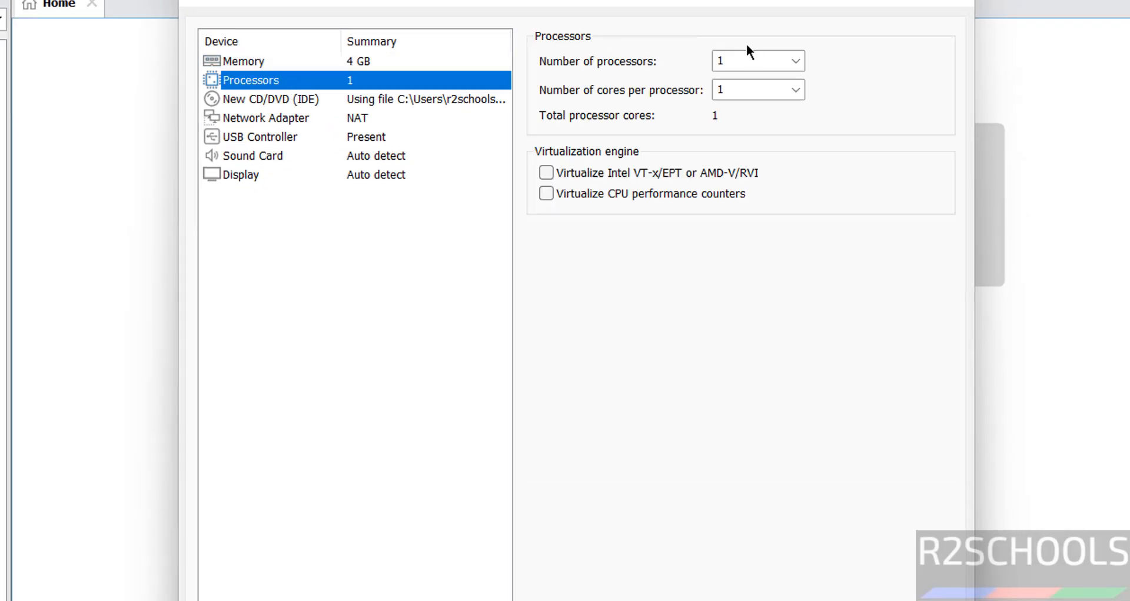
pyautogui.click(758, 53)
pyautogui.write('2')
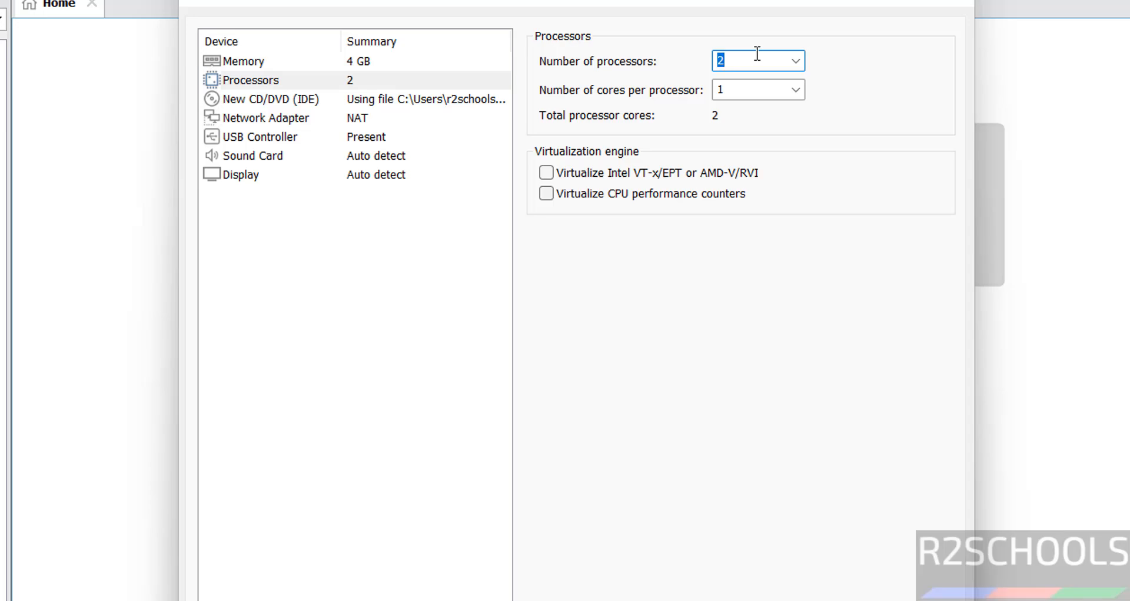
pyautogui.click(243, 61)
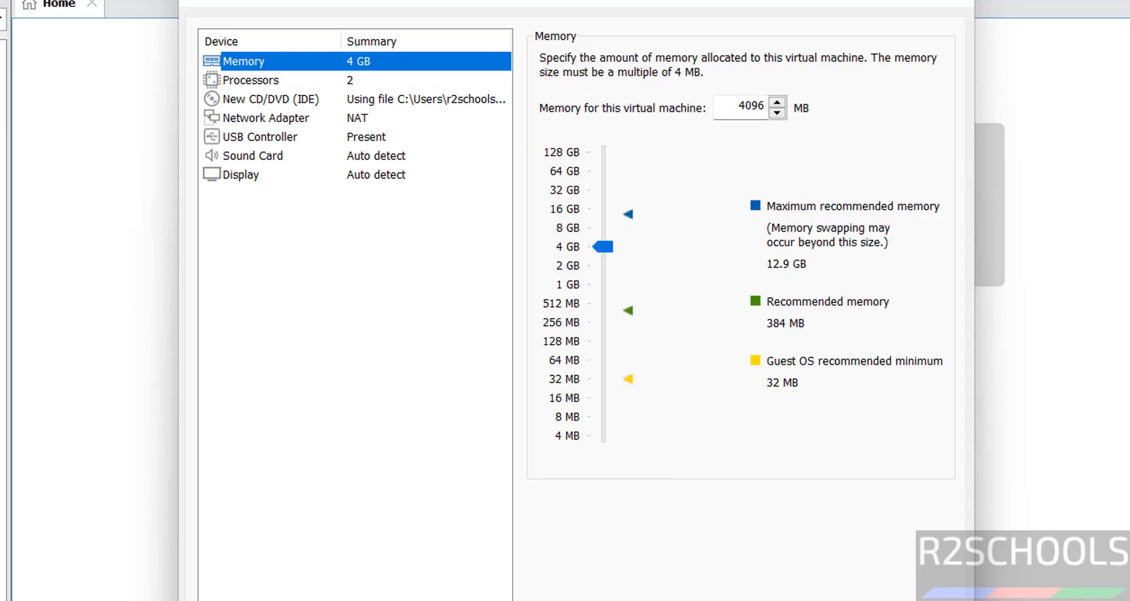
pyautogui.click(843, 600)
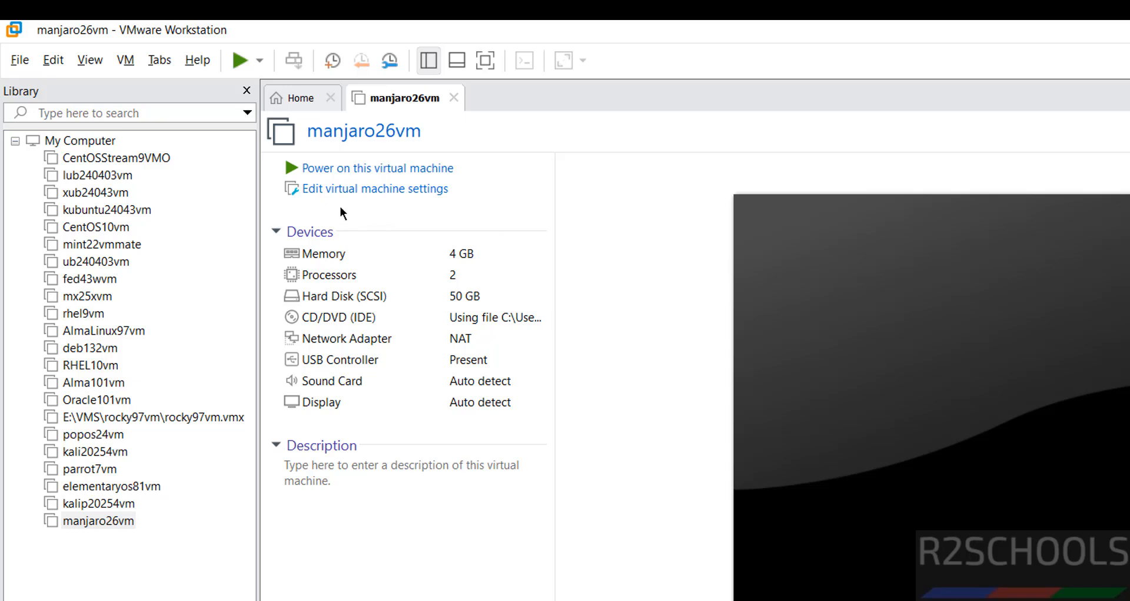
pyautogui.rightClick(106, 521)
pyautogui.click(126, 591)
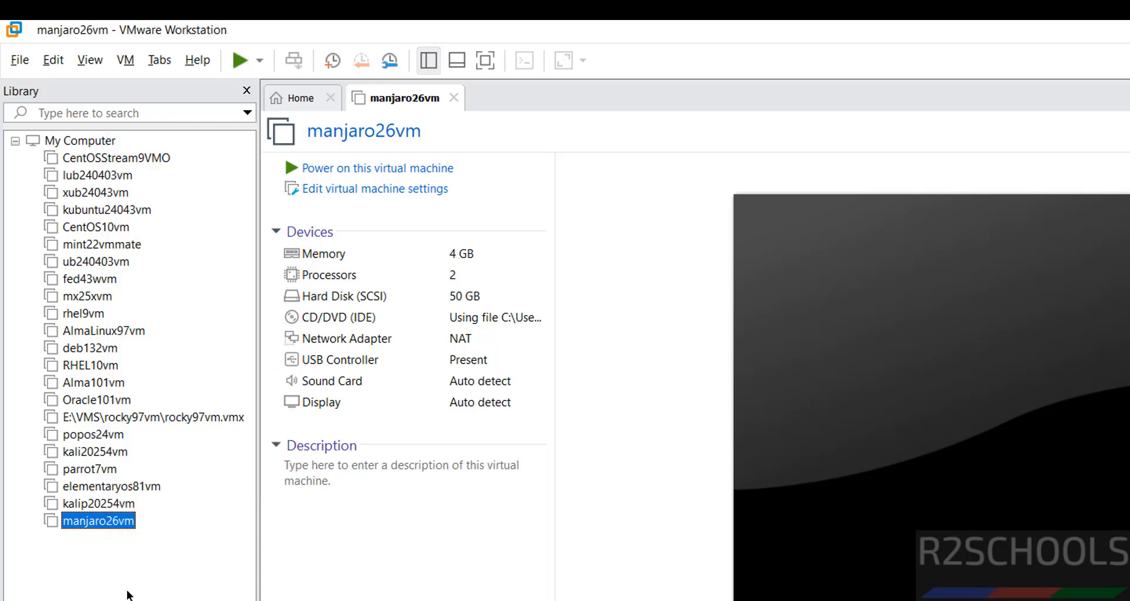
pyautogui.click(113, 59)
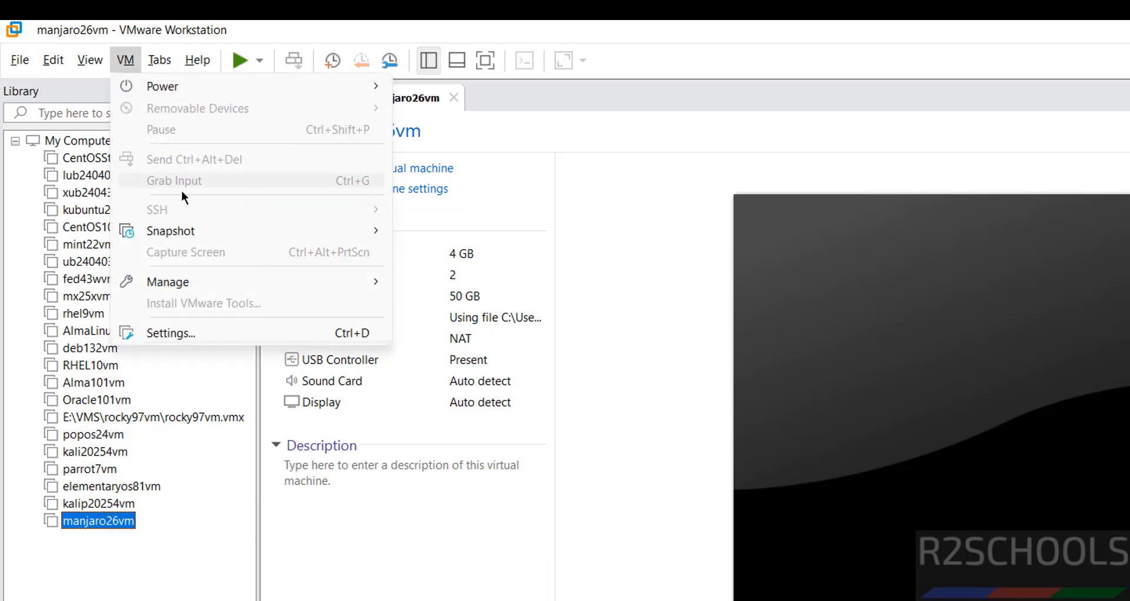
pyautogui.click(596, 318)
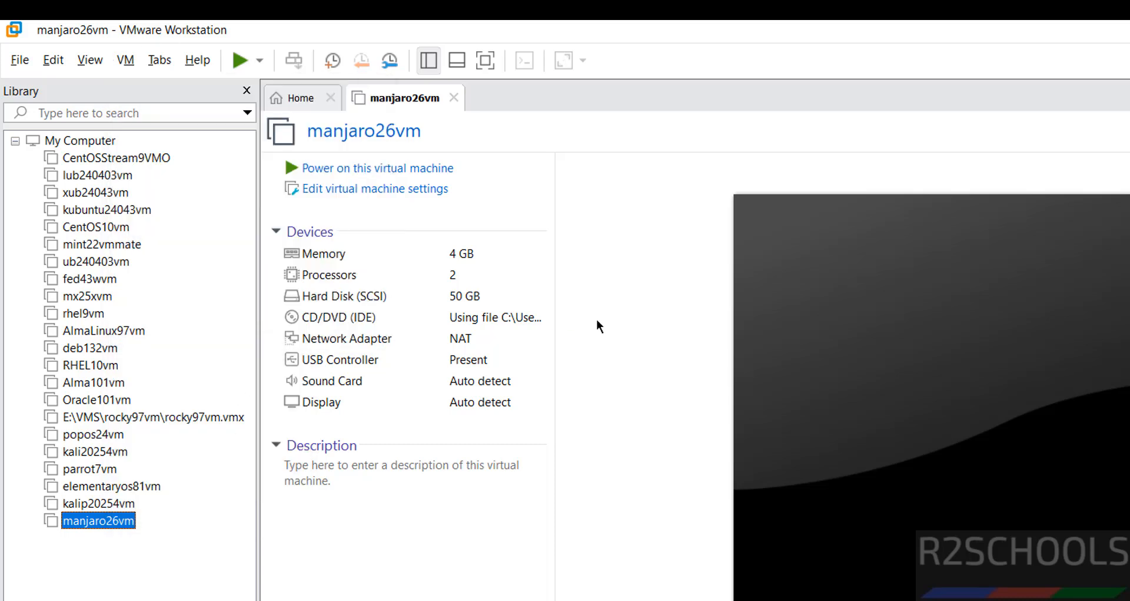
pyautogui.click(376, 495)
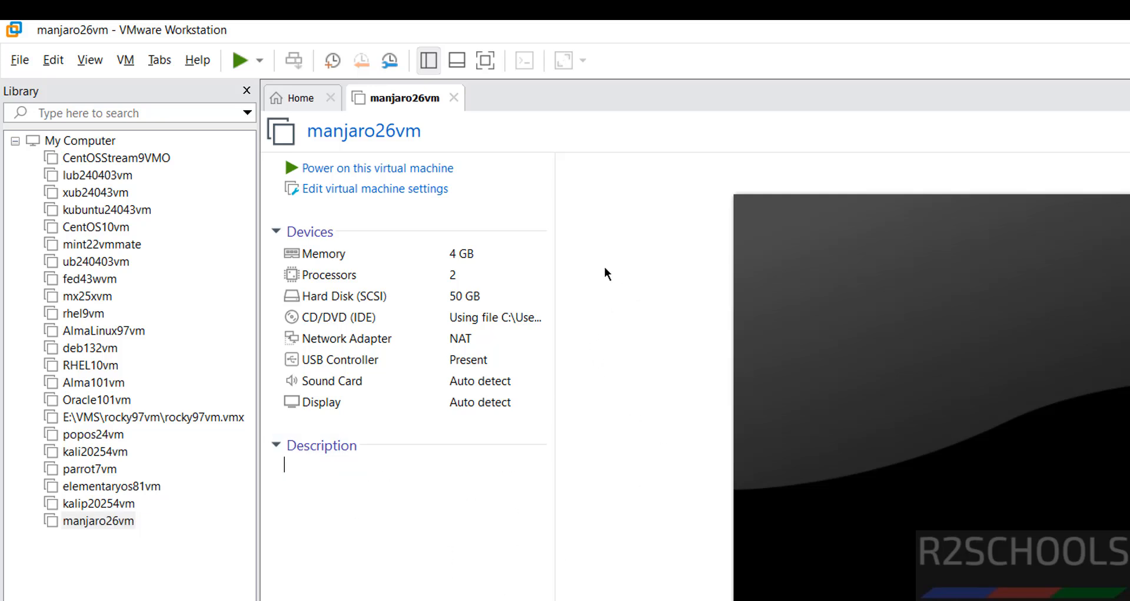
# Power on the manjaro26vm virtual machine and boot Manjaro with open source drivers
pyautogui.click(424, 172)
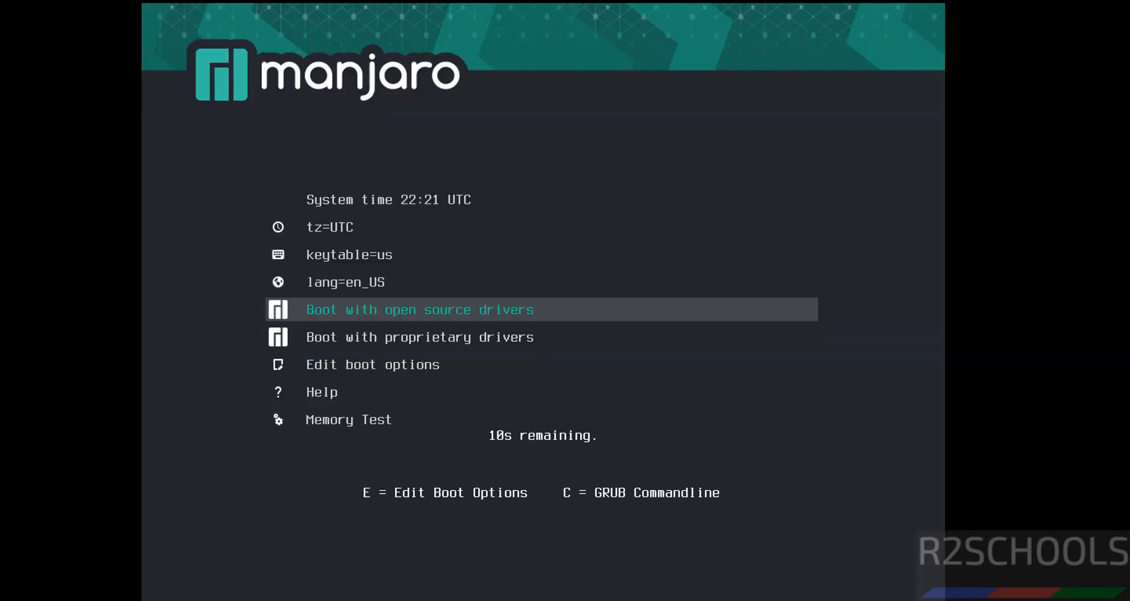
pyautogui.press('Down')
pyautogui.press('Up')
pyautogui.press('Return')
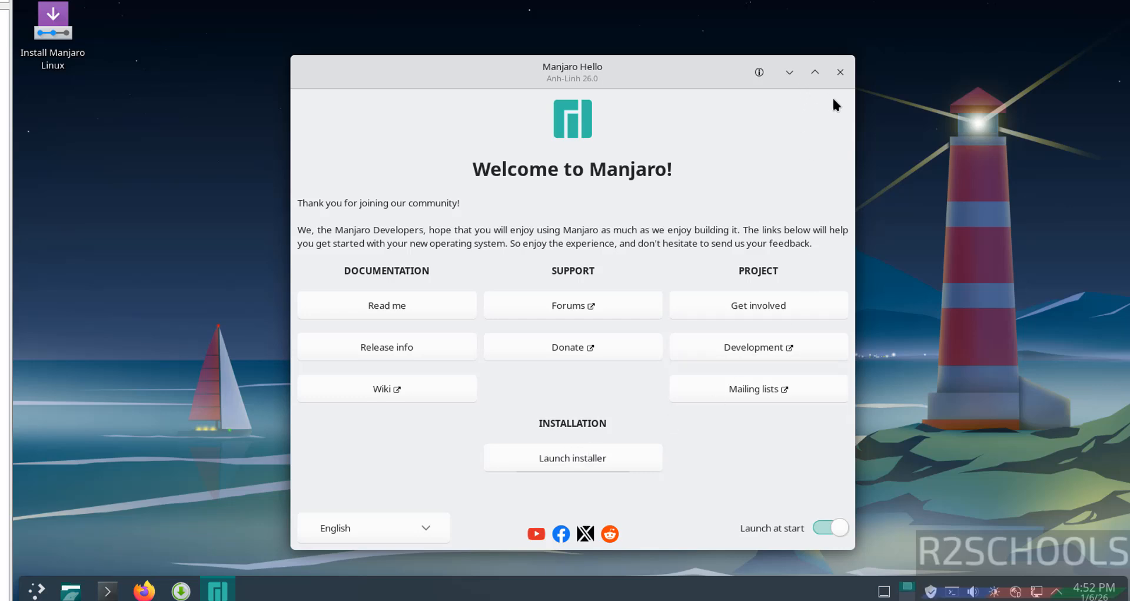
# Close the Manjaro Hello welcome window and launch the Manjaro Linux installer from the desktop
pyautogui.click(837, 72)
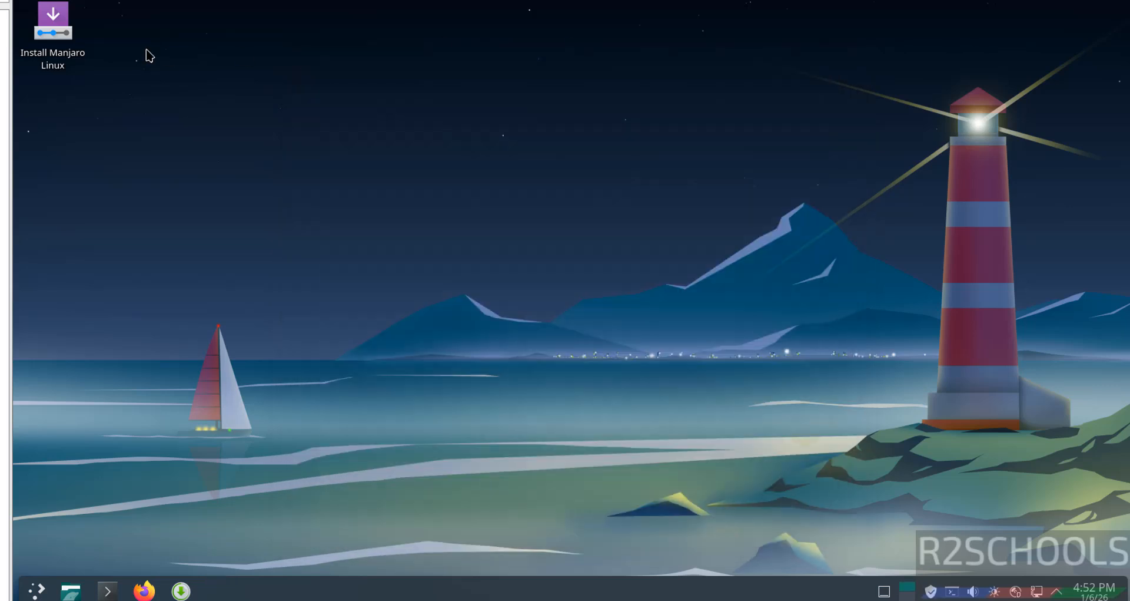
pyautogui.rightClick(60, 25)
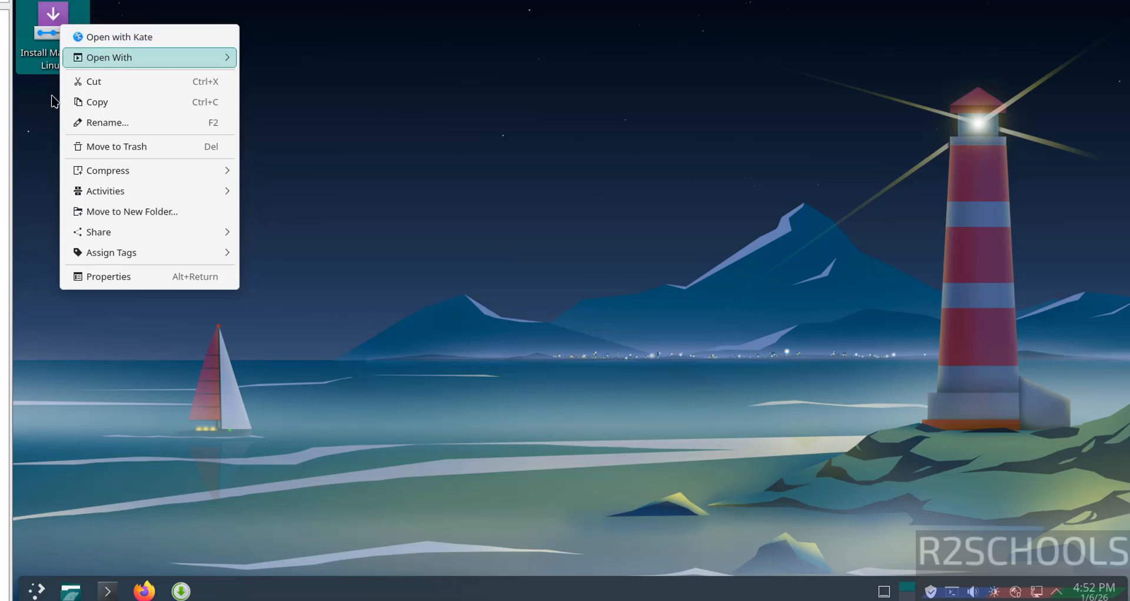
pyautogui.click(46, 119)
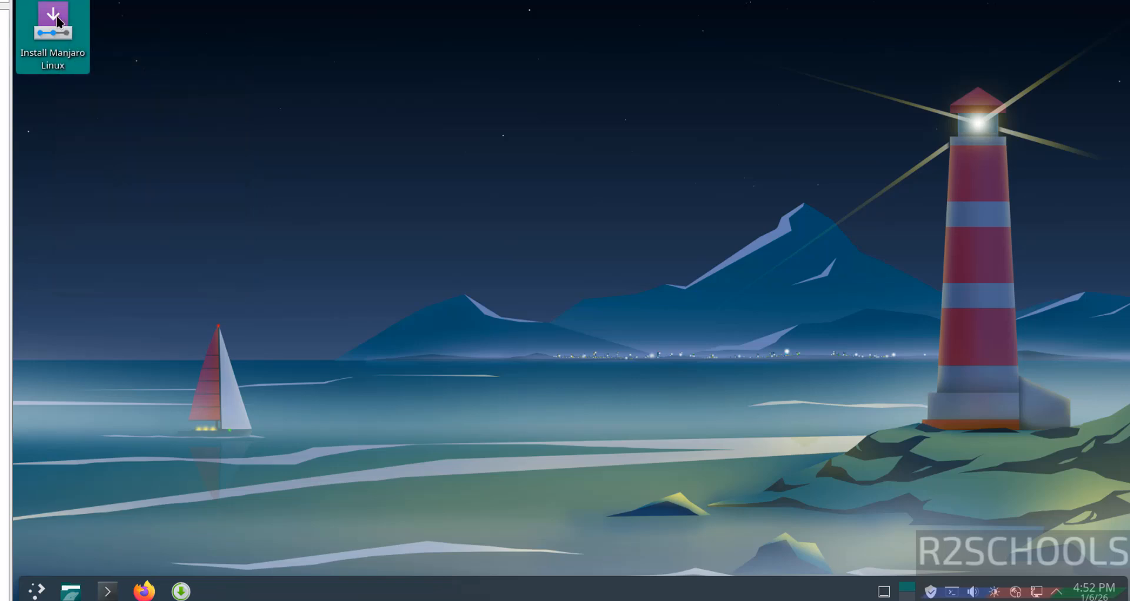
pyautogui.doubleClick(56, 15)
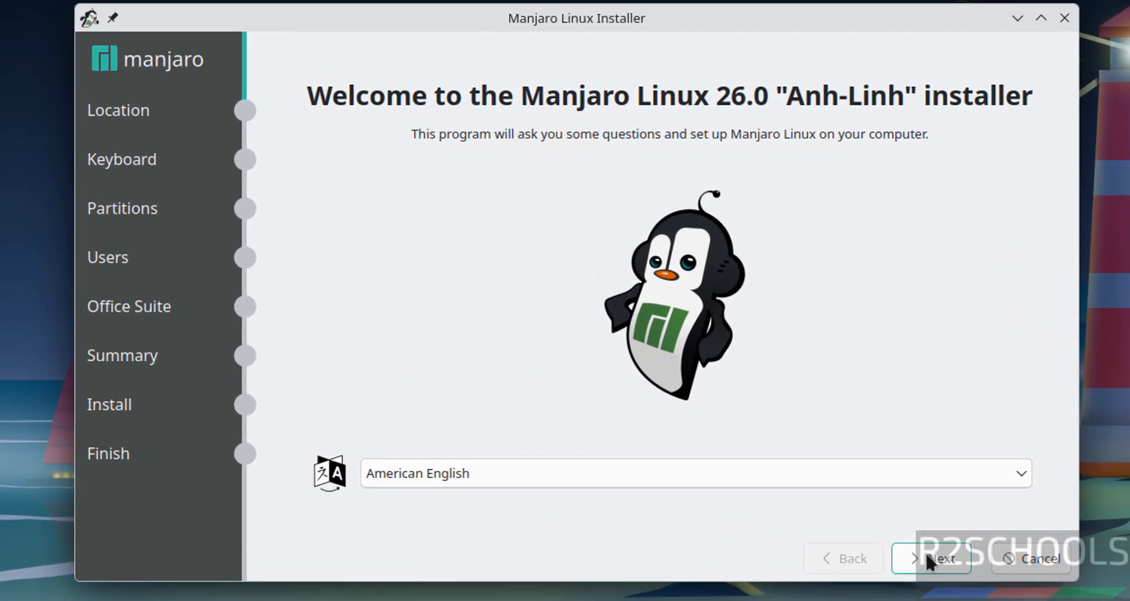
# Accept American English as installer language, the Asia/Kolkata location and the default English (US) keyboard layout
pyautogui.click(925, 549)
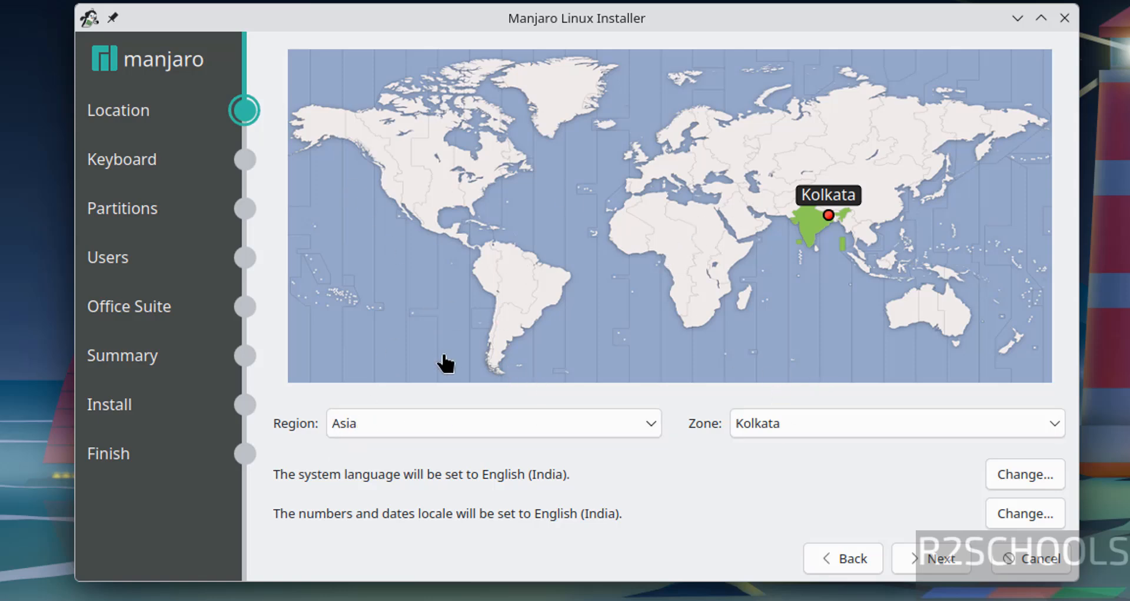
pyautogui.click(923, 558)
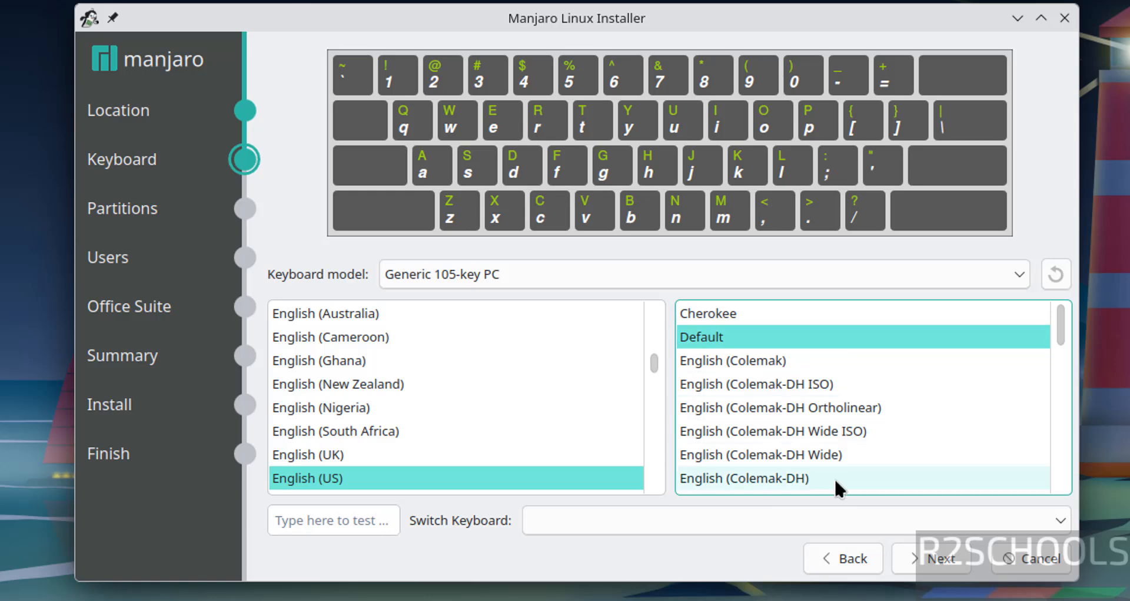
pyautogui.click(915, 557)
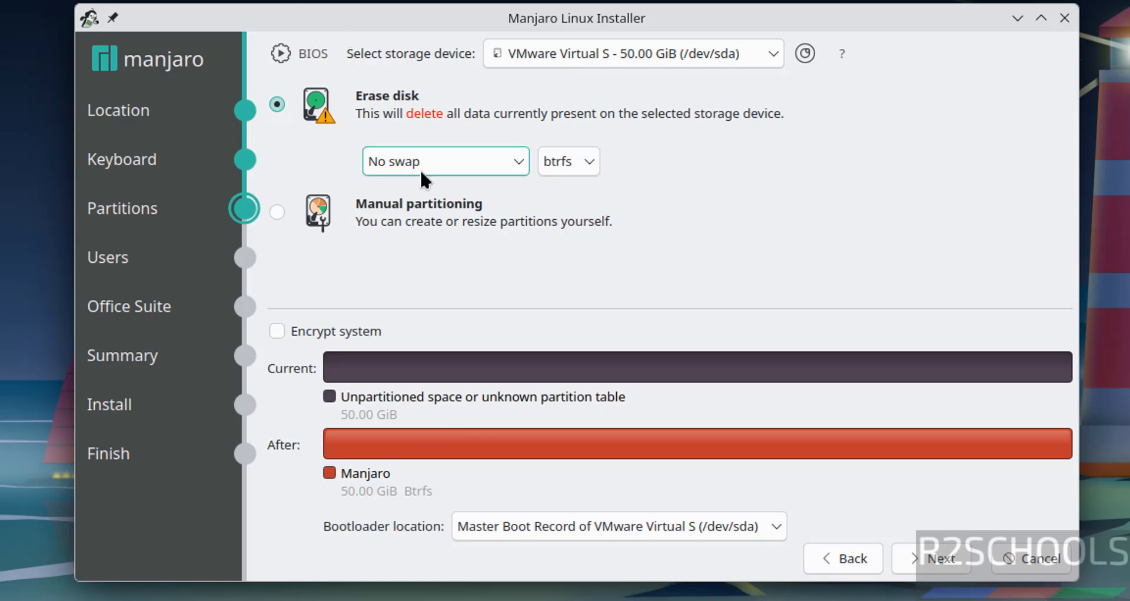
# Partition the virtual disk by erasing it, with no swap and the btrfs file system
pyautogui.click(439, 150)
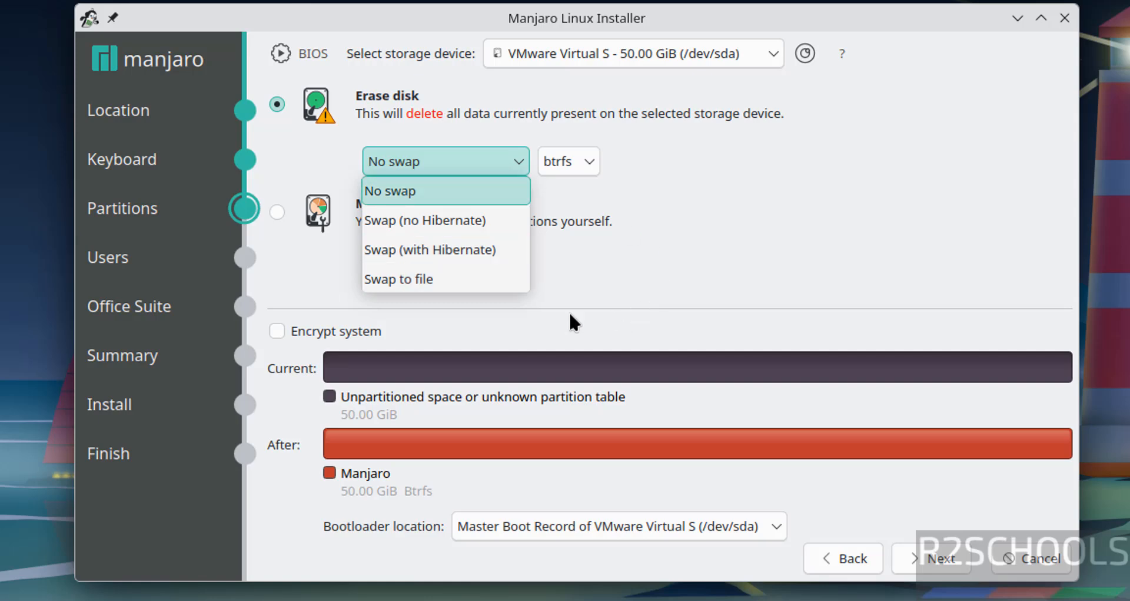
pyautogui.click(285, 279)
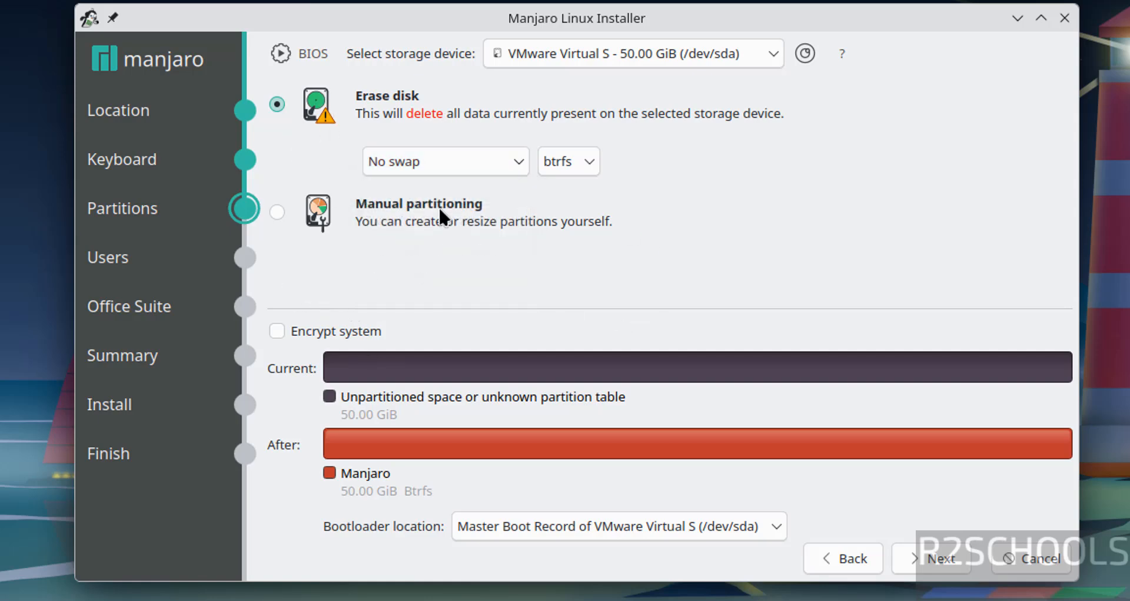
pyautogui.click(943, 542)
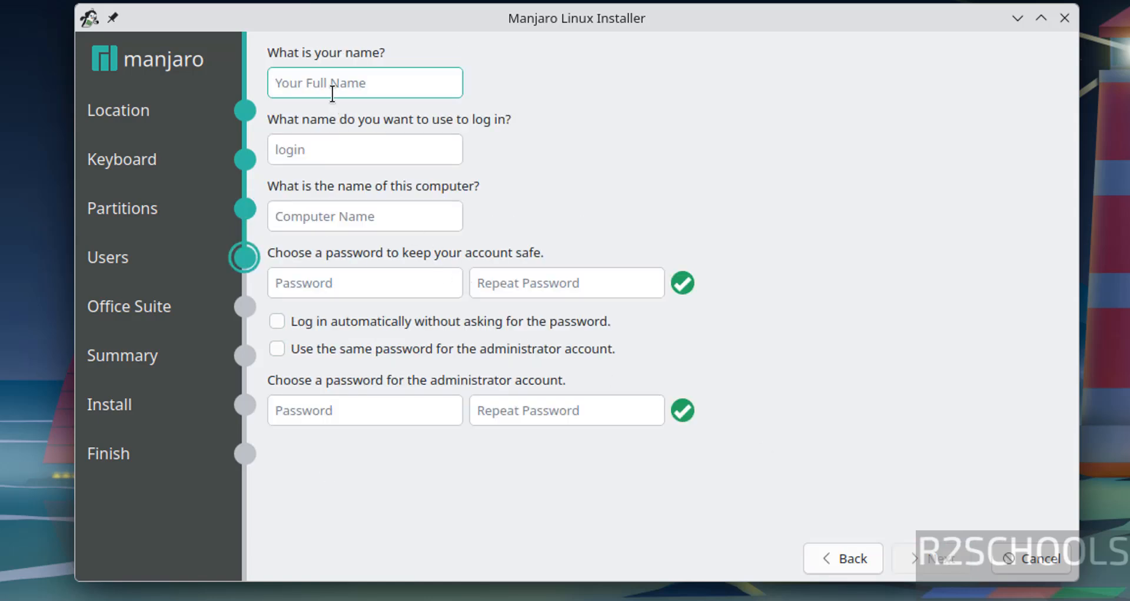
# Enter r2schools as the user's name and login name, and name the computer manj26vm
pyautogui.write('r2schools')
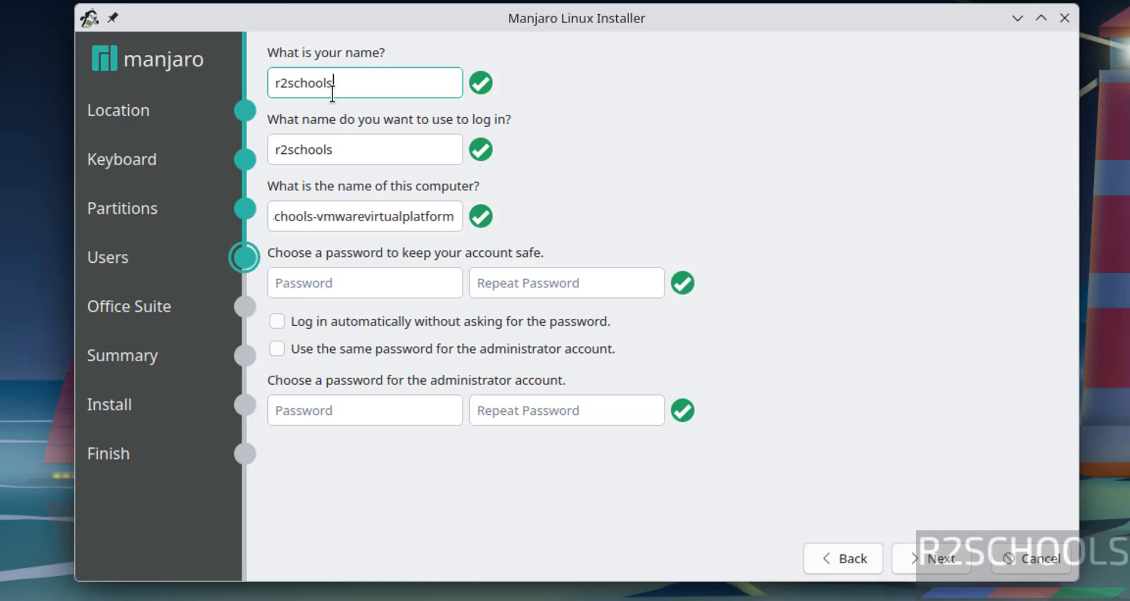
pyautogui.press('Tab')
pyautogui.press('Tab')
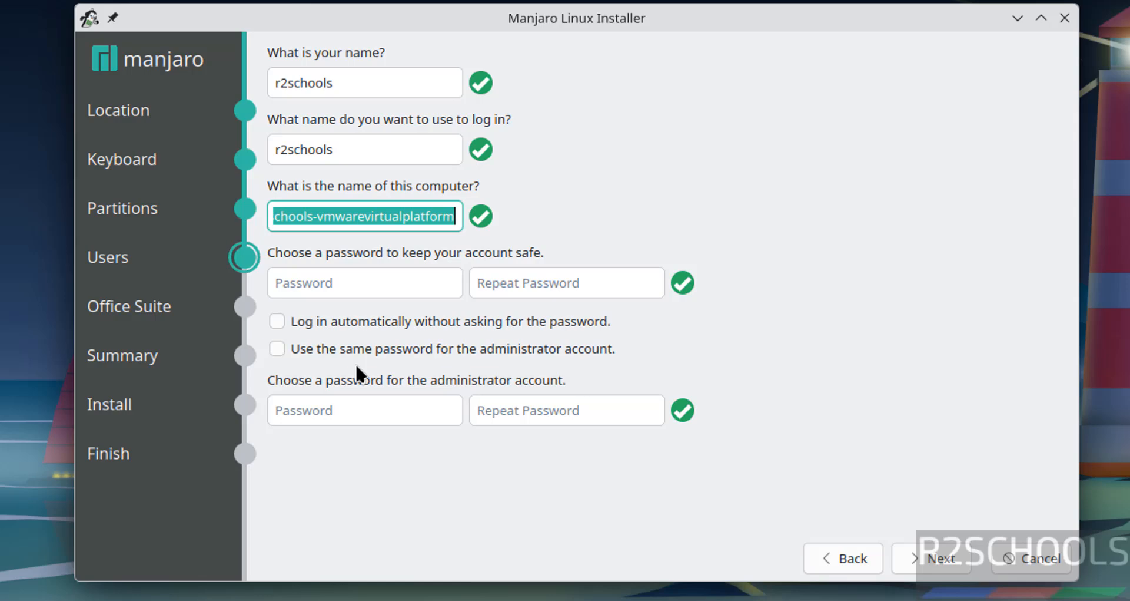
pyautogui.write('ma')
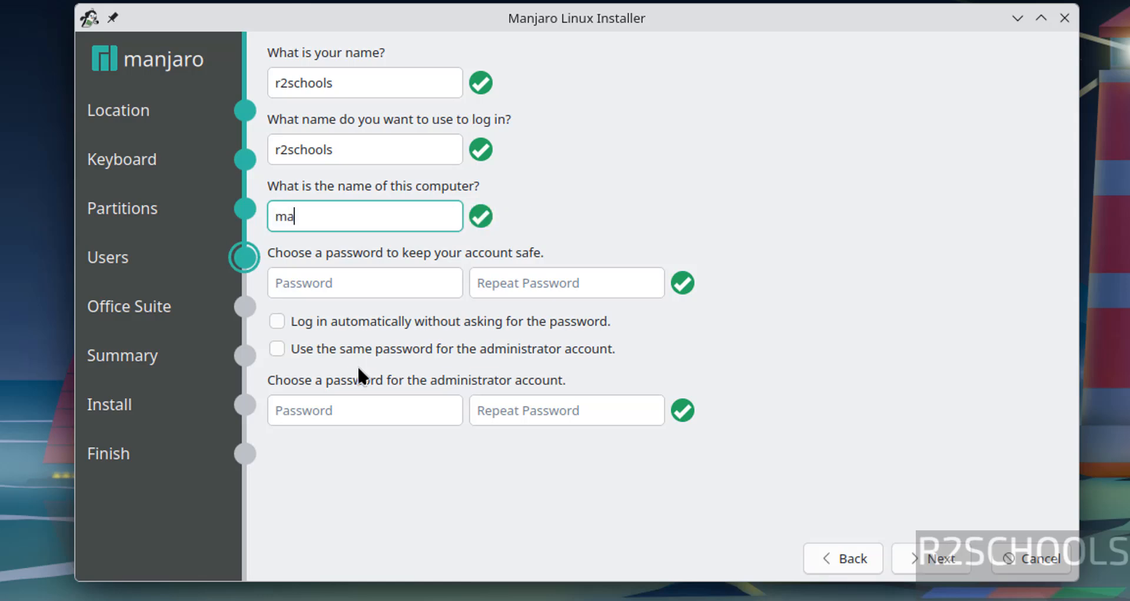
pyautogui.write('nj26vm')
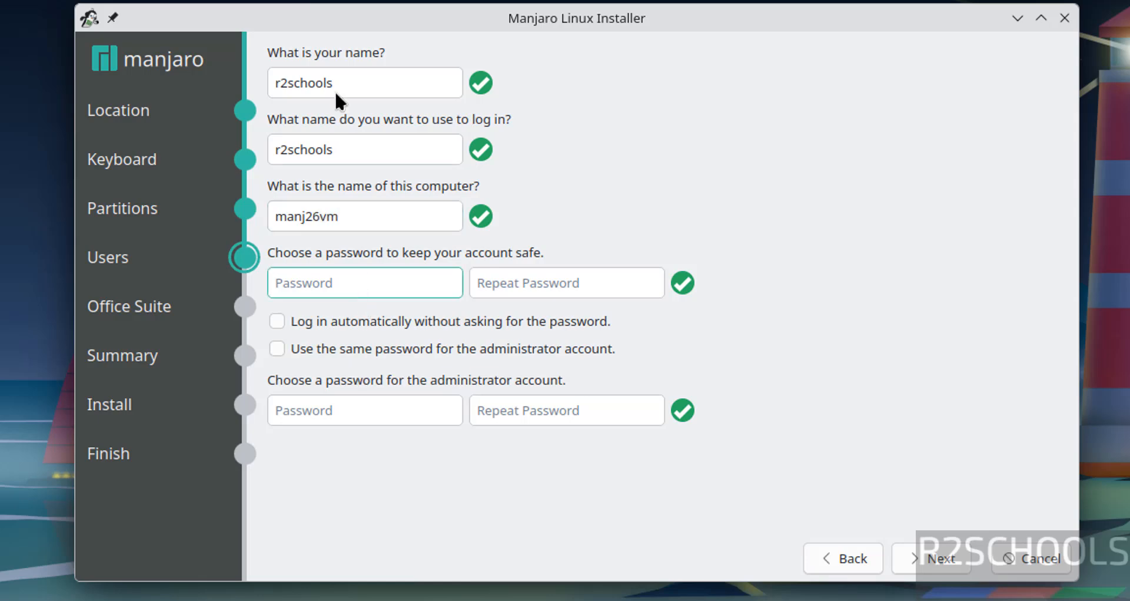
pyautogui.write('12345678')
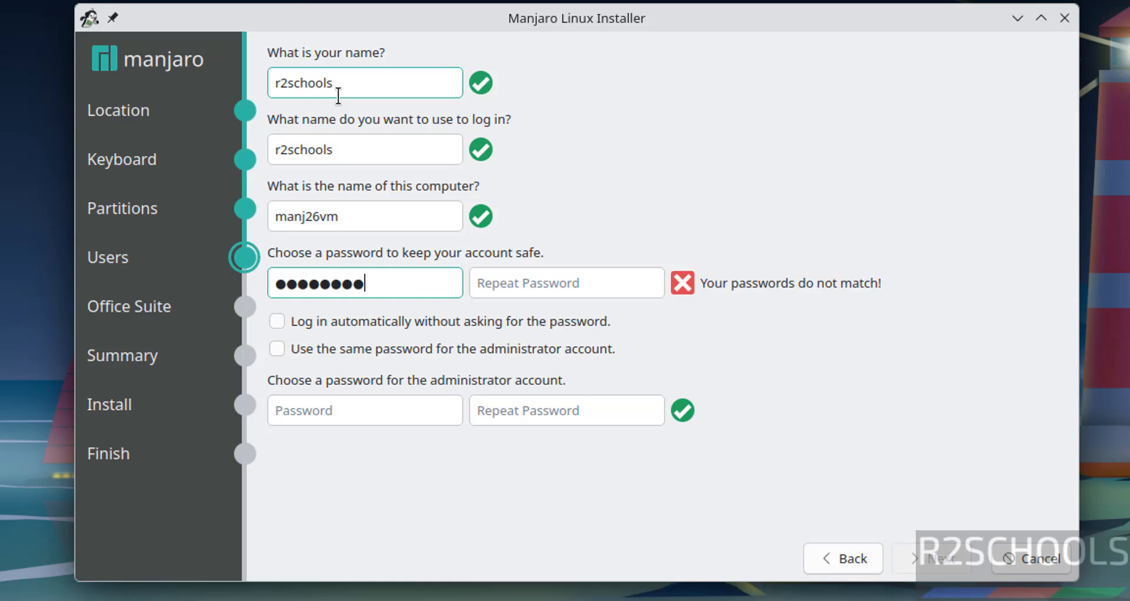
pyautogui.write('9')
# Enter the new account's password and repeat it to confirm
pyautogui.press('Tab')
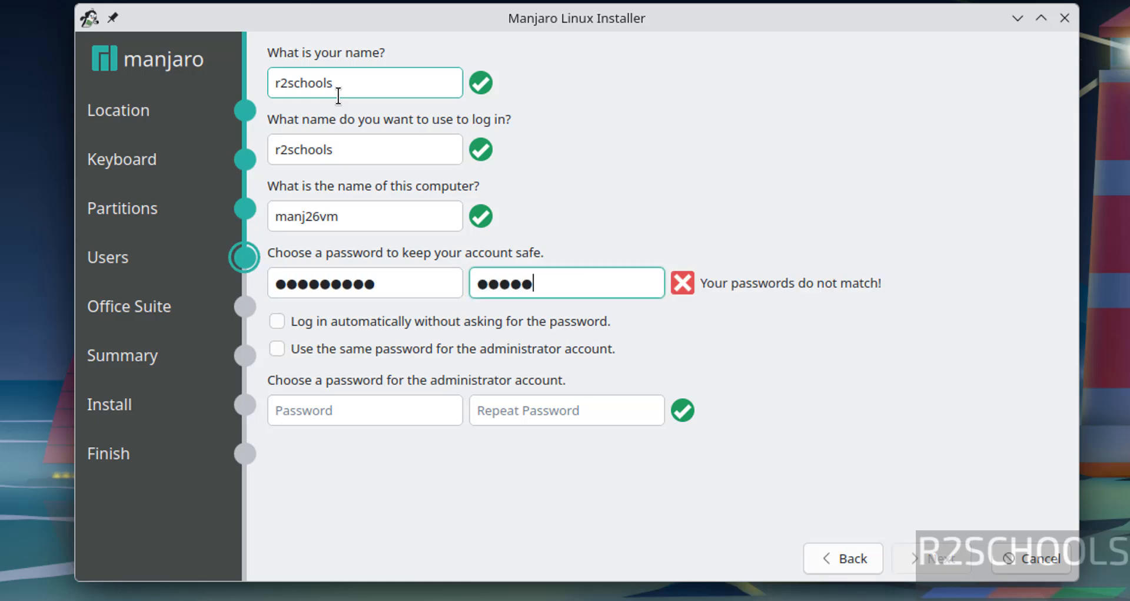
pyautogui.write('123456789')
pyautogui.press('Tab')
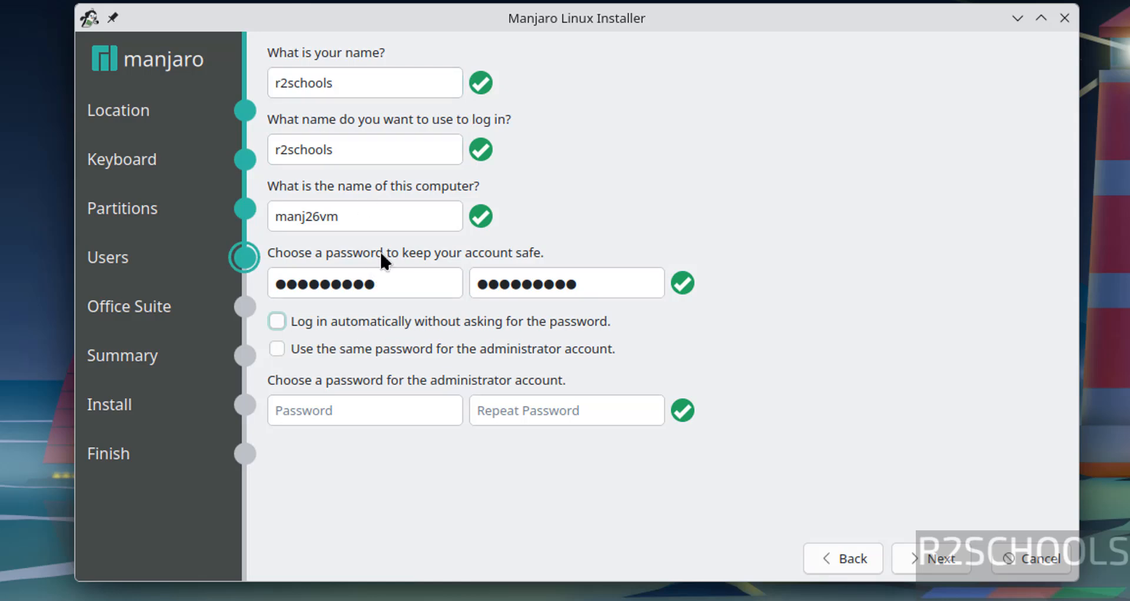
# Use the same password for the administrator account and continue to the office suite selection
pyautogui.click(292, 343)
pyautogui.click(283, 347)
pyautogui.click(326, 411)
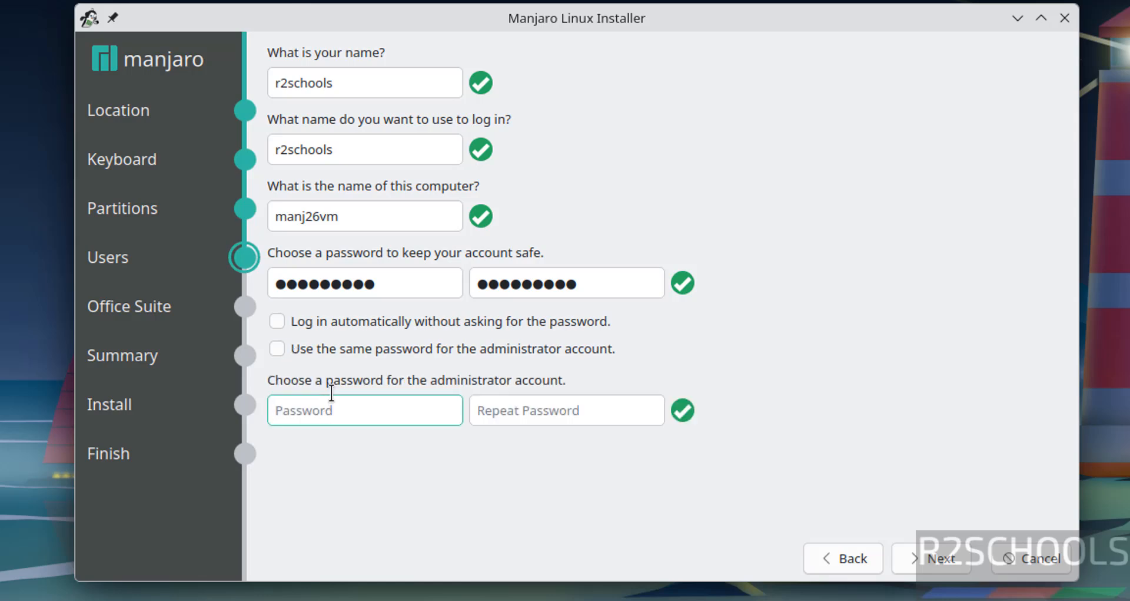
pyautogui.click(280, 349)
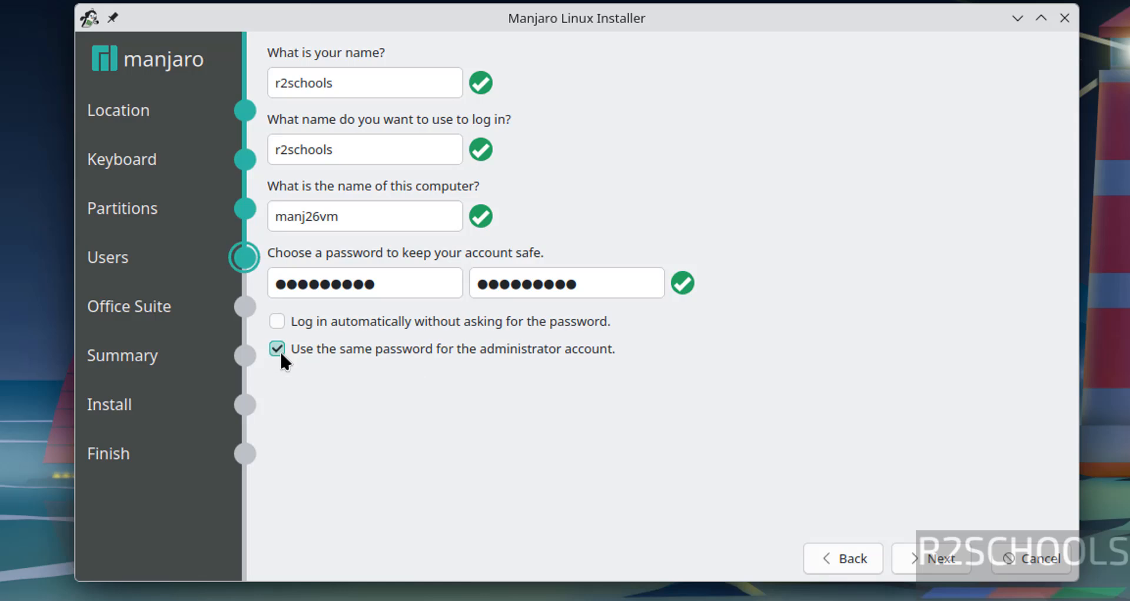
pyautogui.click(939, 553)
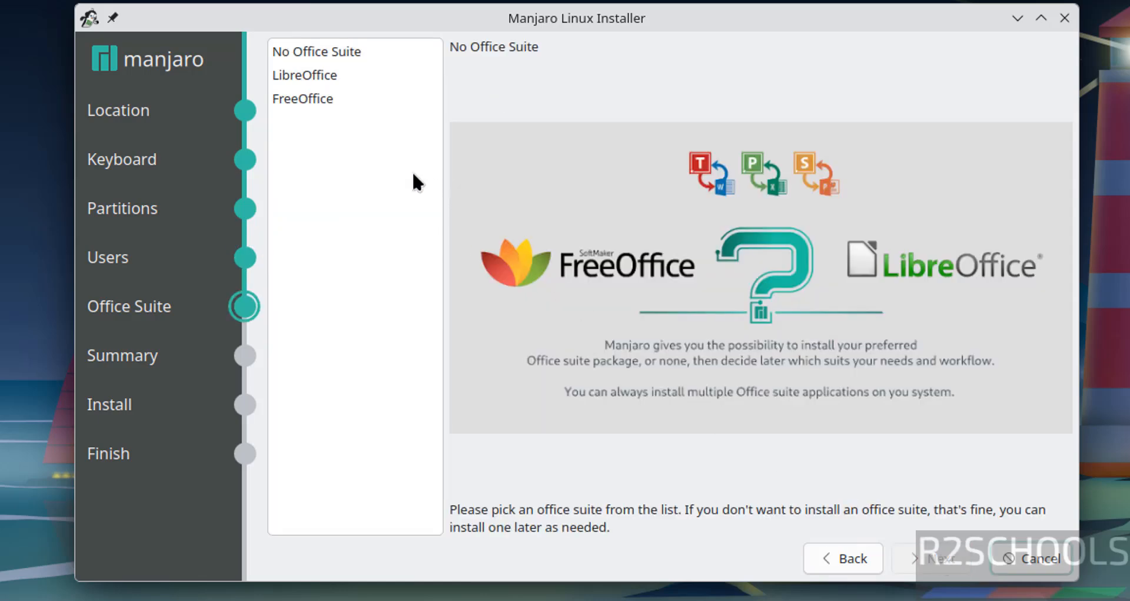
# Select FreeOffice as the office suite and continue to the installation summary
pyautogui.click(314, 61)
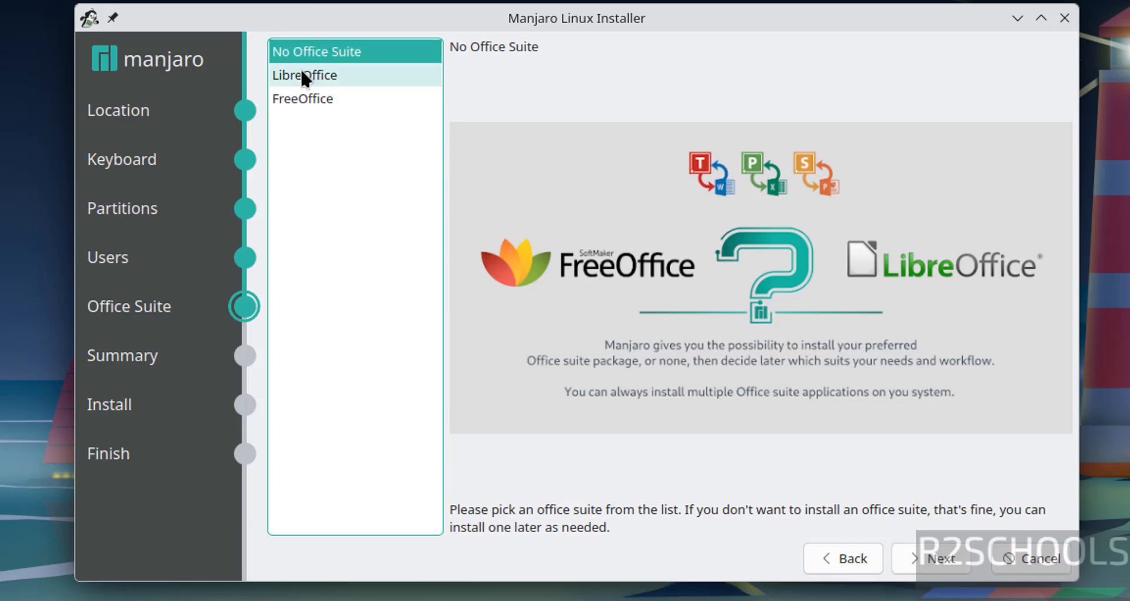
pyautogui.click(302, 73)
pyautogui.click(302, 97)
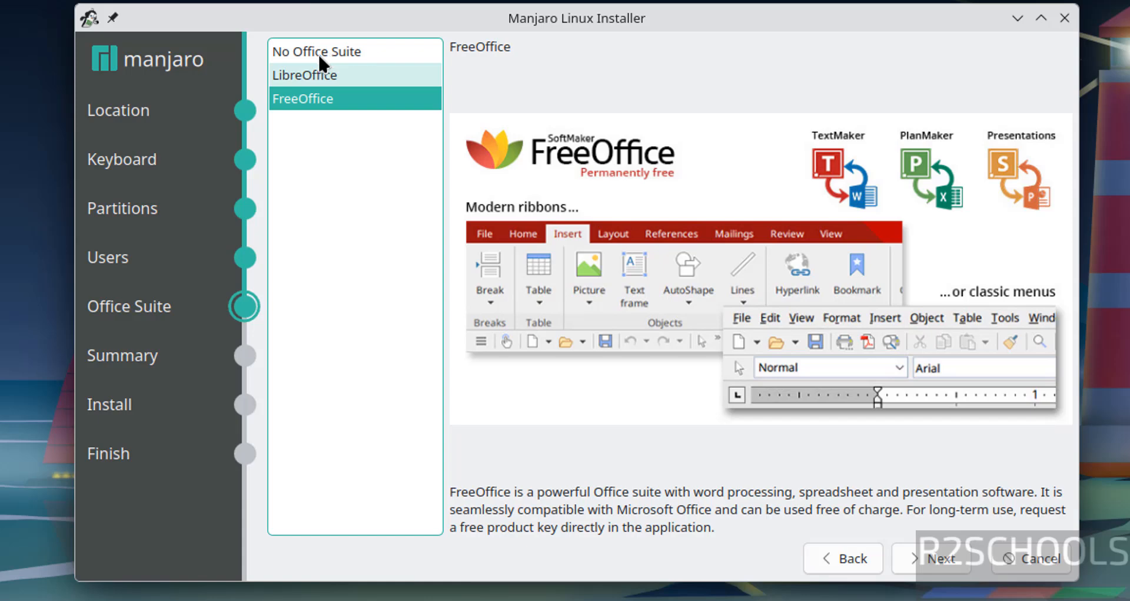
pyautogui.click(927, 556)
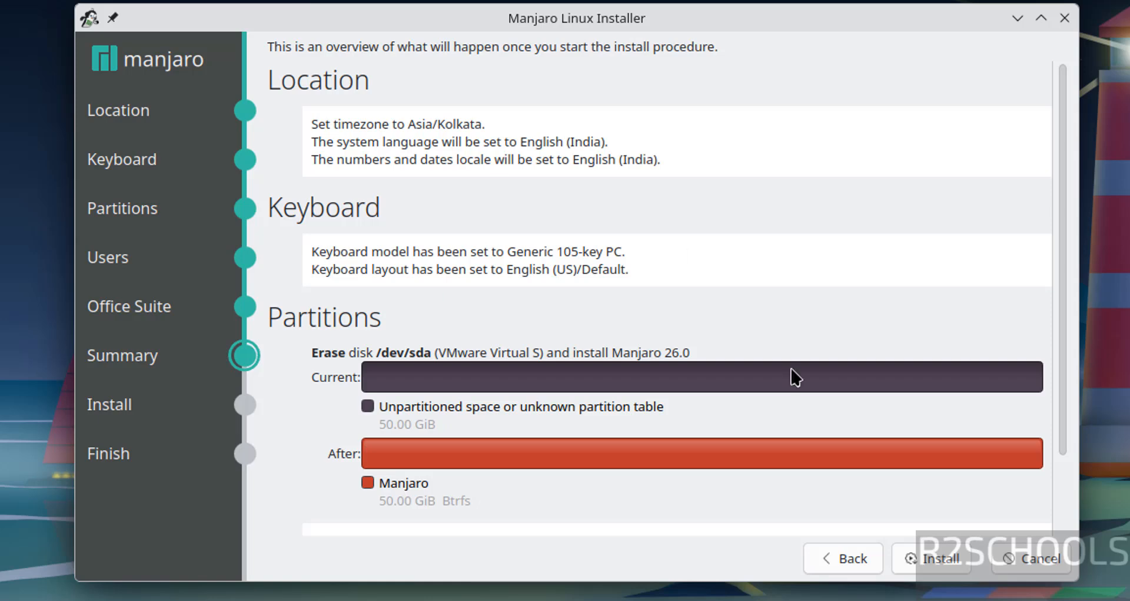
pyautogui.click(839, 556)
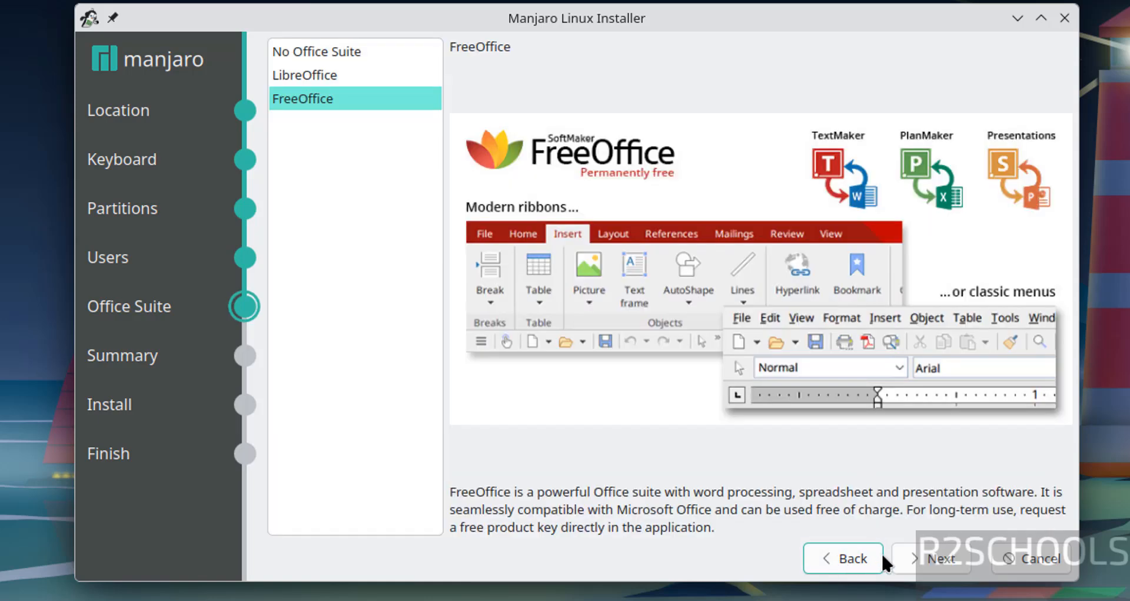
pyautogui.click(918, 549)
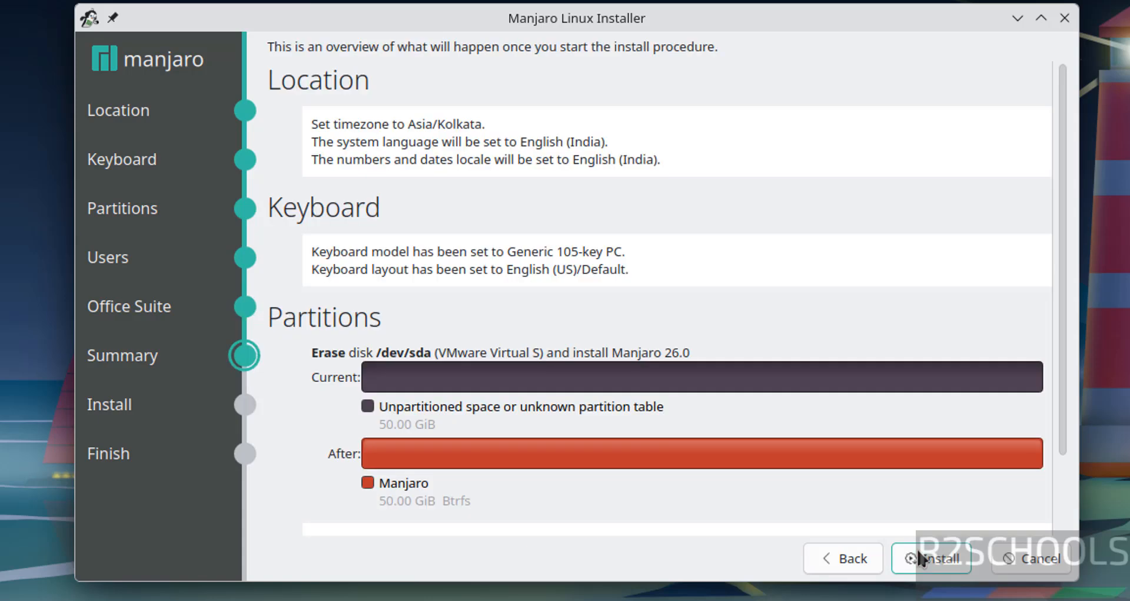
# Start and confirm the installation of Manjaro 26.0, and restart into the new system once it finishes
pyautogui.click(918, 551)
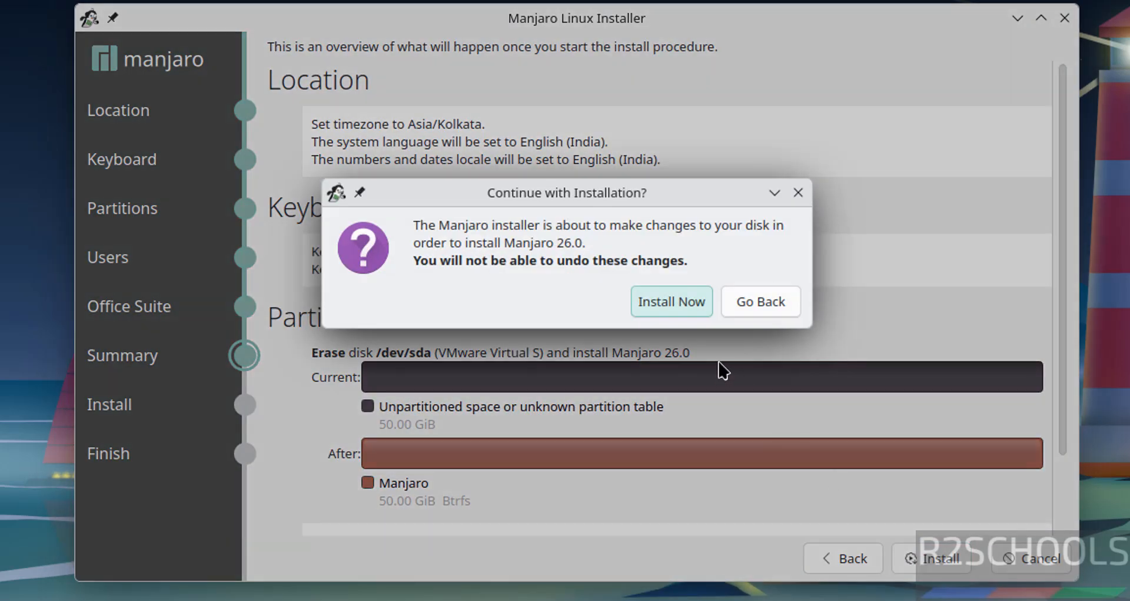
pyautogui.click(659, 303)
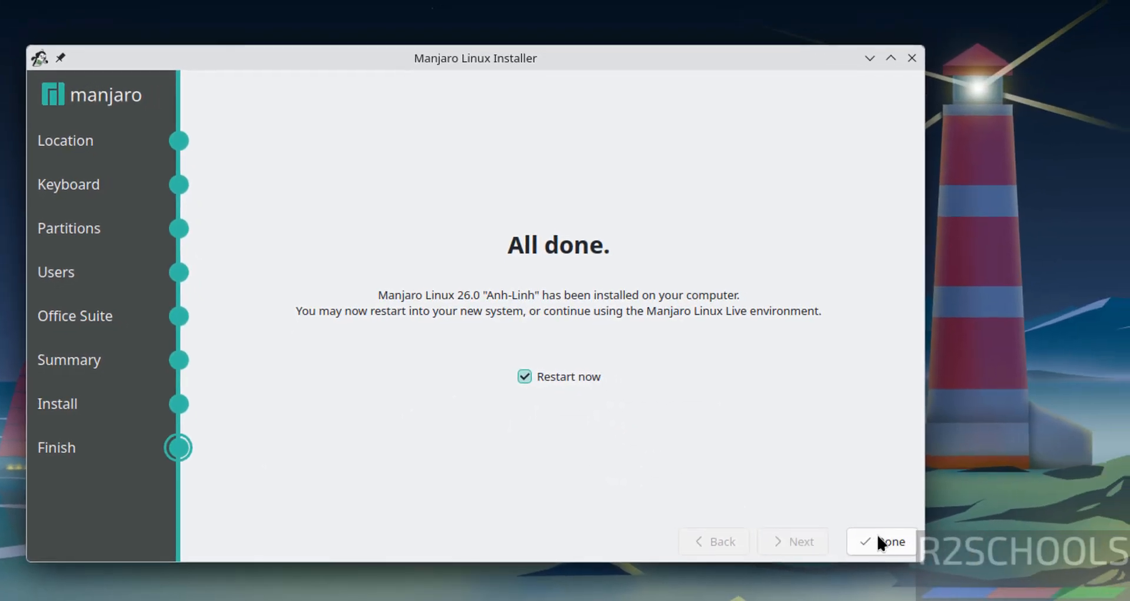
pyautogui.click(879, 538)
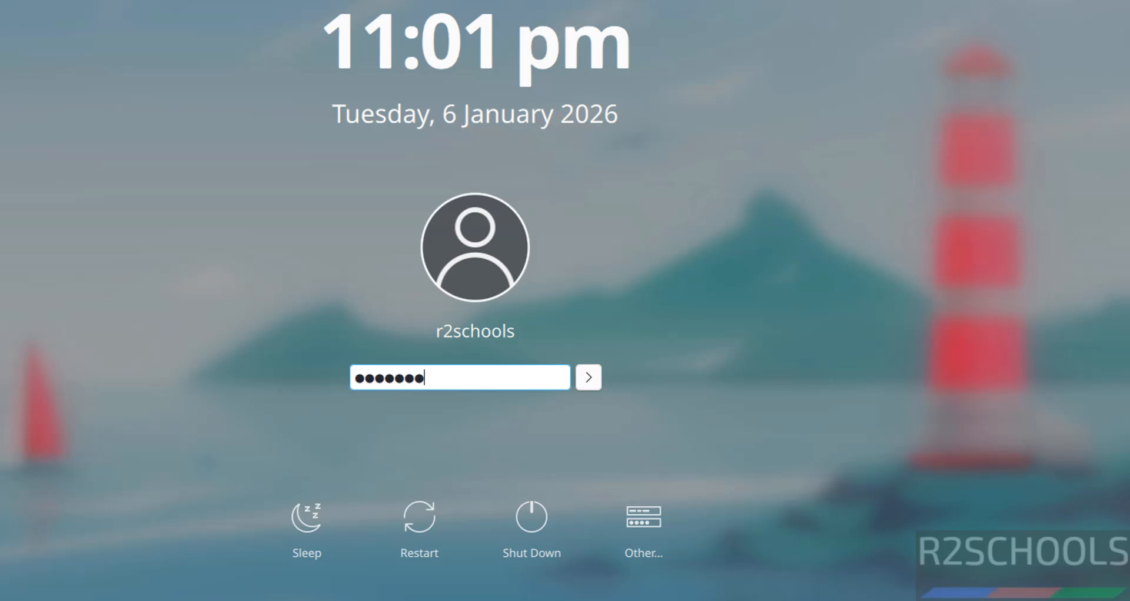
# Log in to the r2schools account with its password and close the Manjaro Hello welcome window
pyautogui.write('ls')
pyautogui.press('Return')
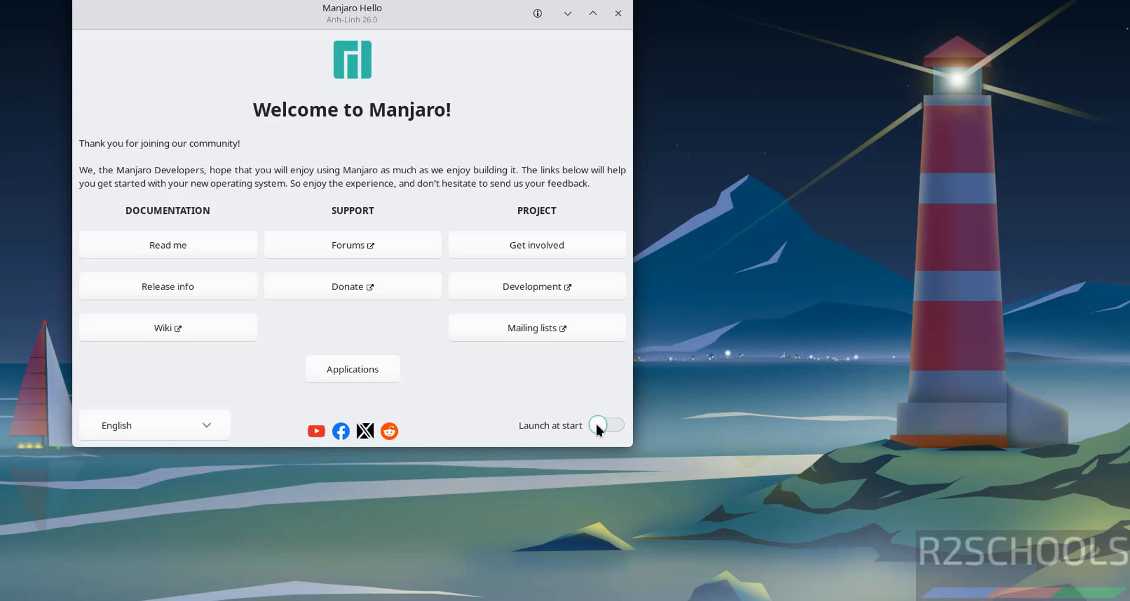
pyautogui.click(618, 13)
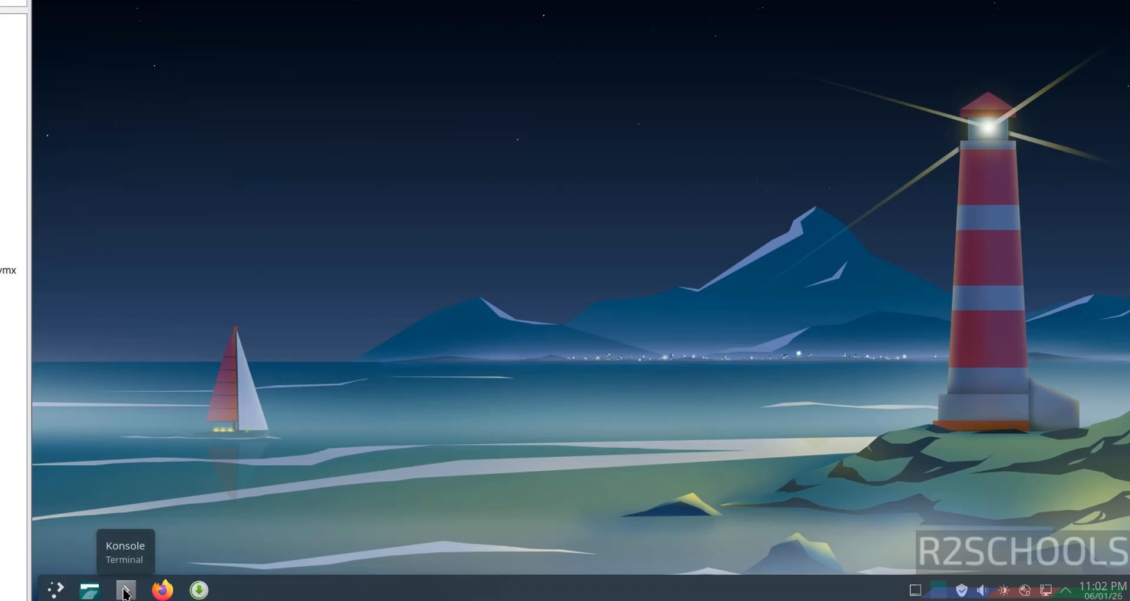
# Open Konsole and display the operating system details with more /etc/os-release
pyautogui.click(126, 592)
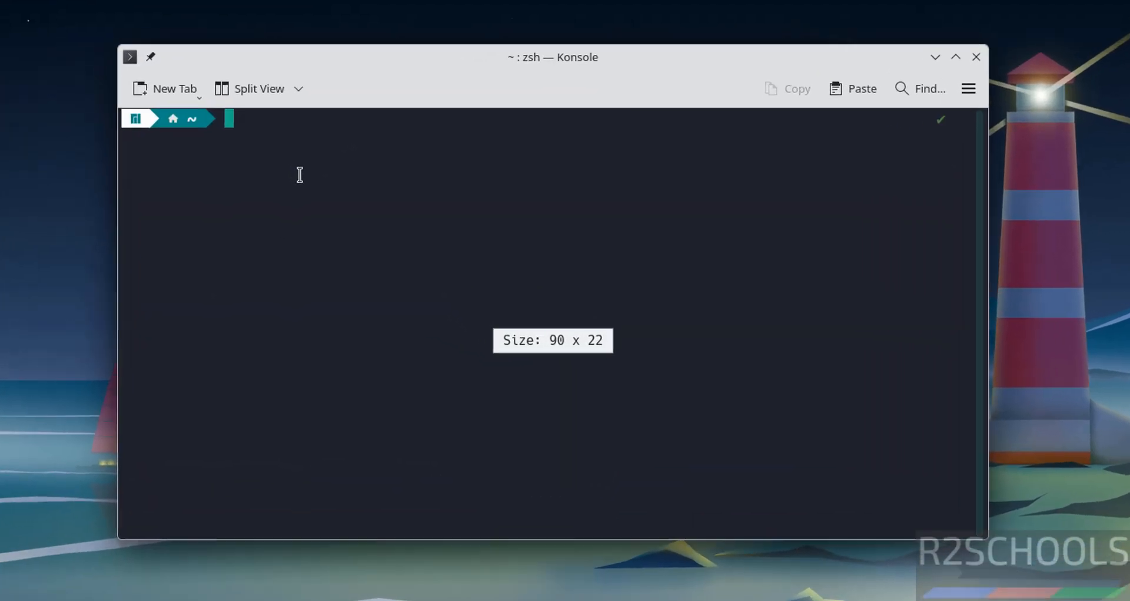
pyautogui.write('more ')
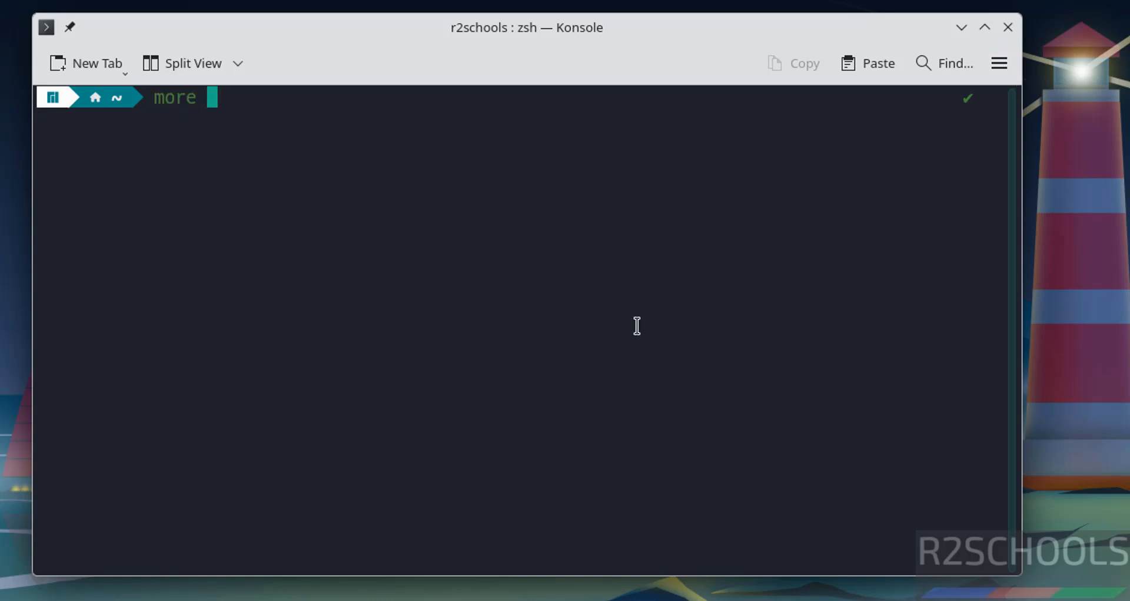
pyautogui.write('/etc/os-release')
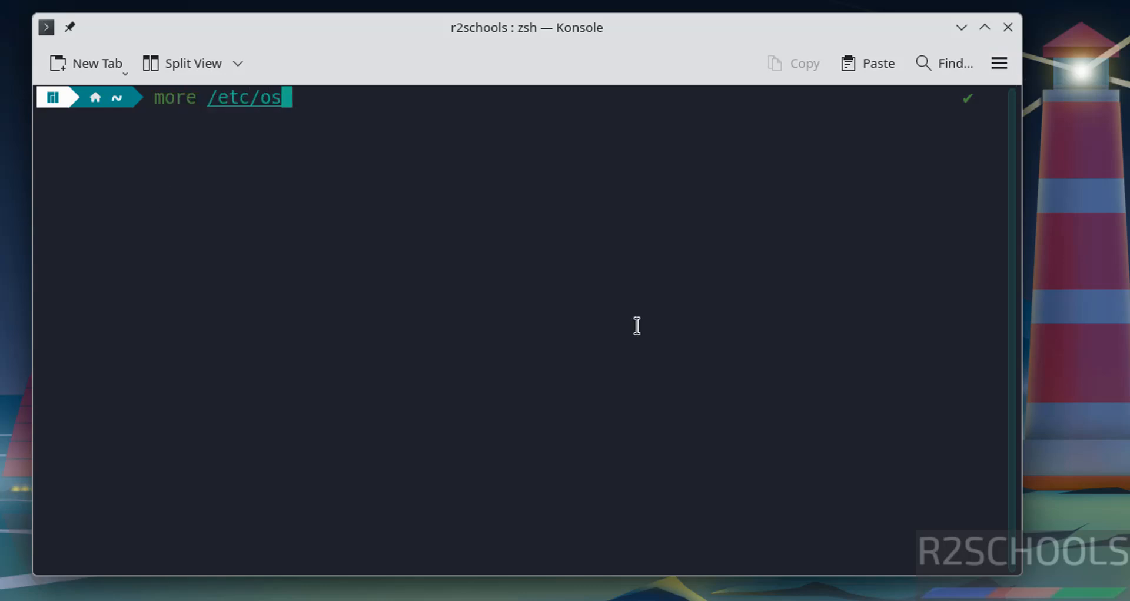
pyautogui.press('Return')
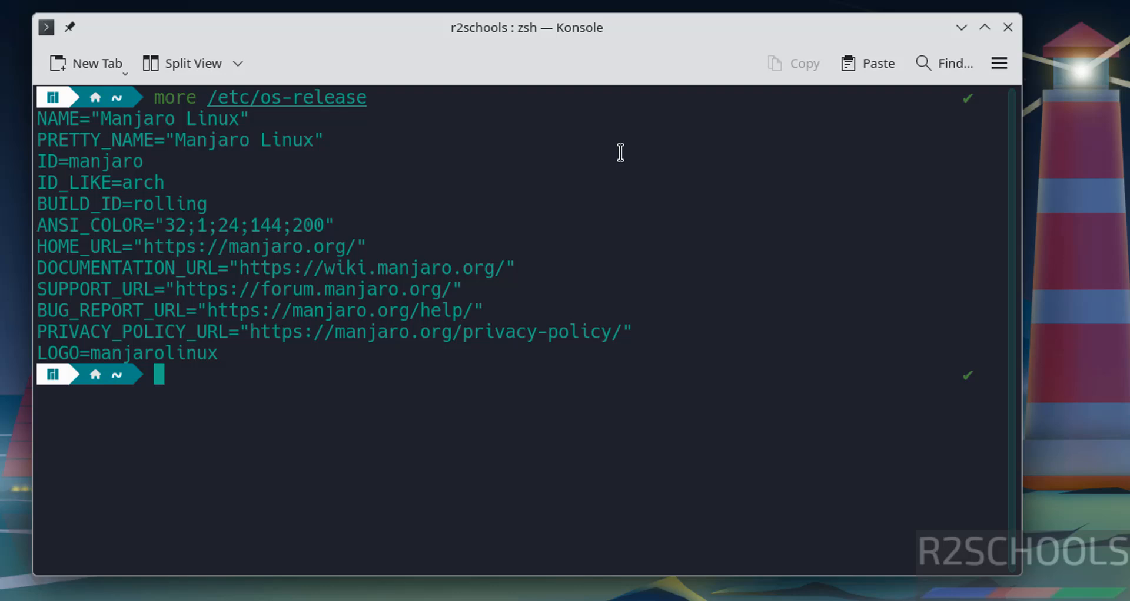
# Synchronize the package databases with sudo pacman -Sy, authenticating with the account password
pyautogui.write('sudo pacm')
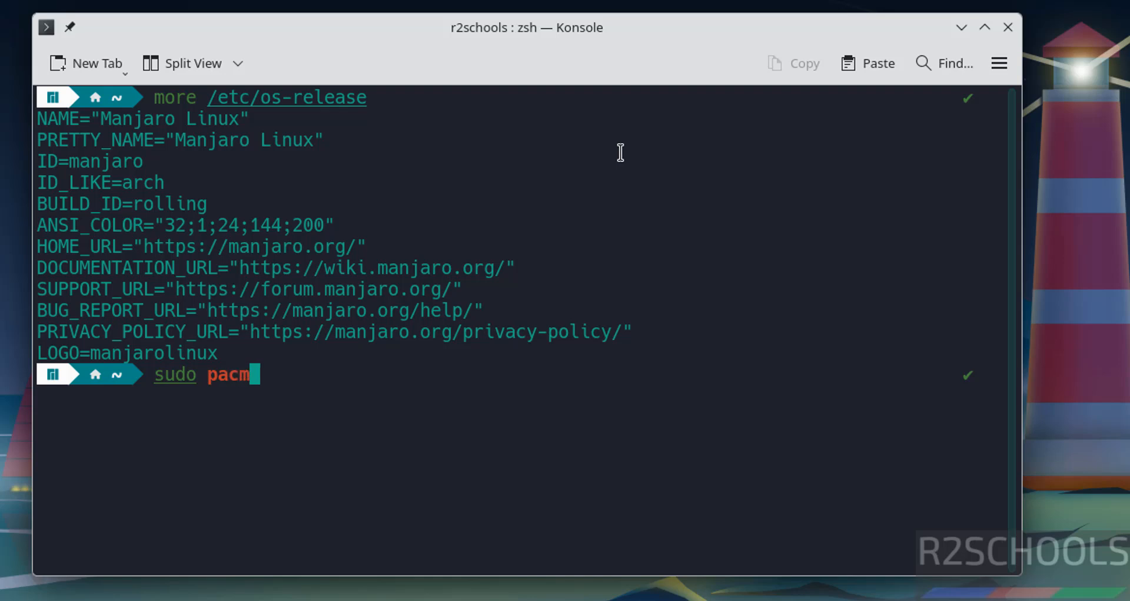
pyautogui.write('an -S')
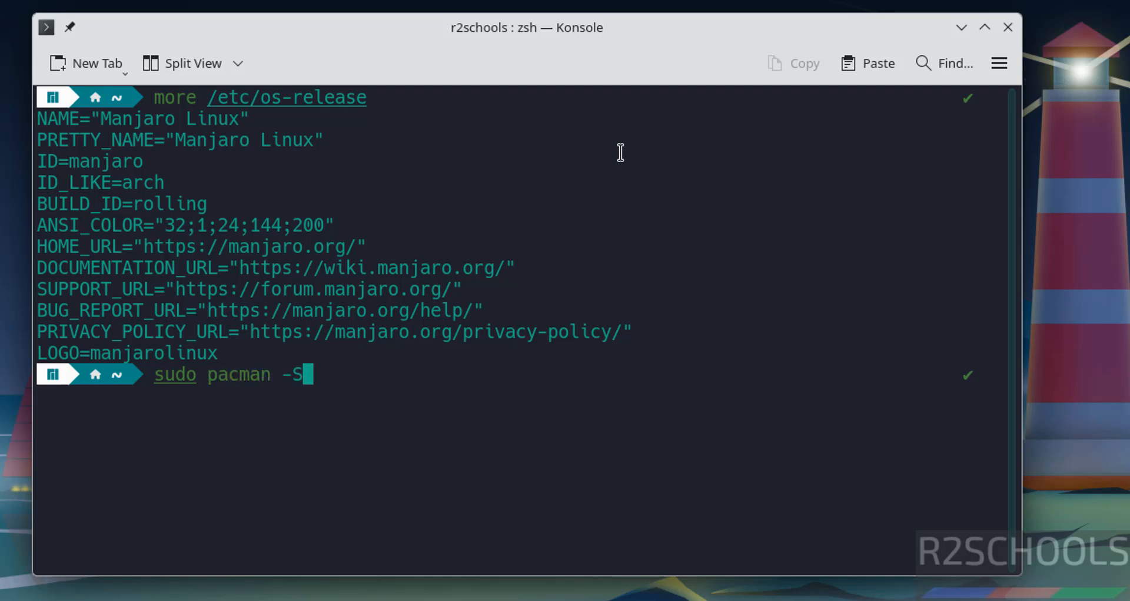
pyautogui.write('y')
pyautogui.press('Return')
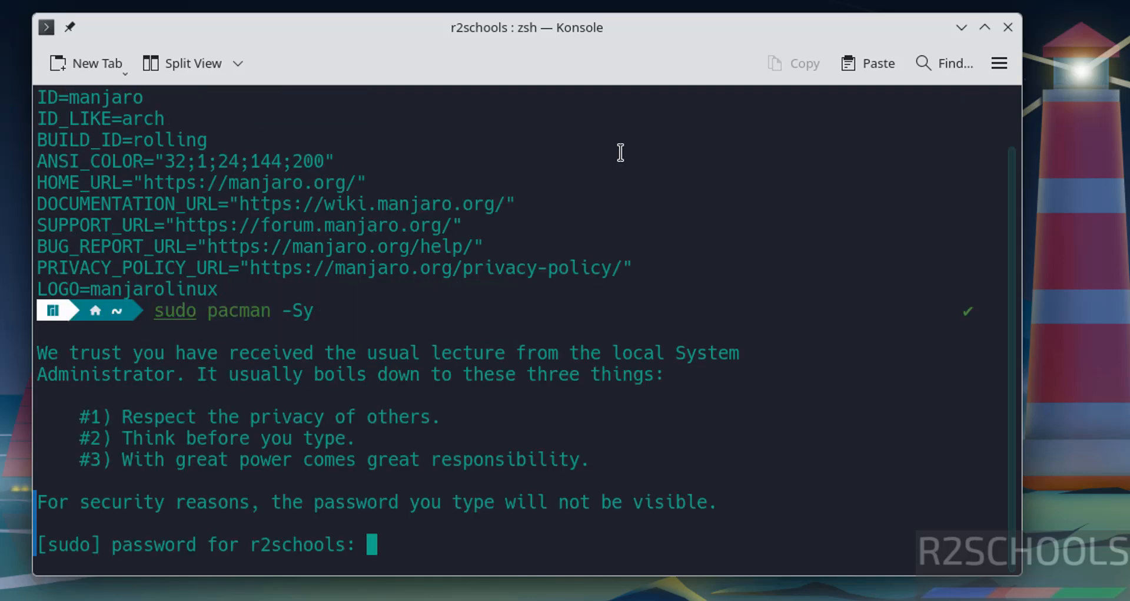
pyautogui.press('Return')
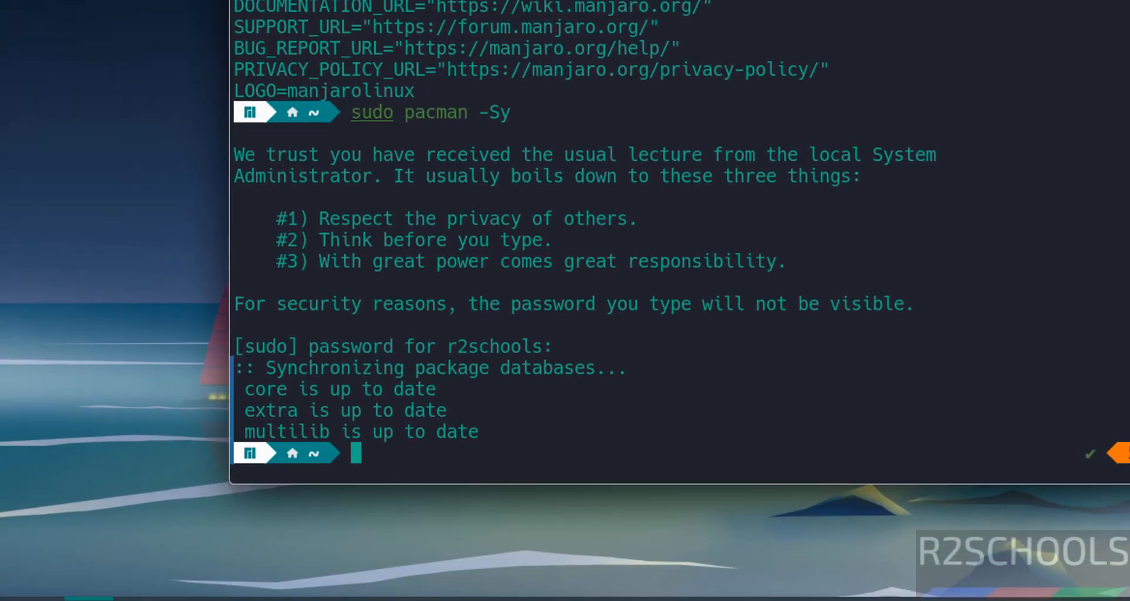
# Examine the preinstalled applications in the launcher's Office, Education, Help, Internet, Multimedia, System and Utilities categories, and close the launcher
pyautogui.click(47, 588)
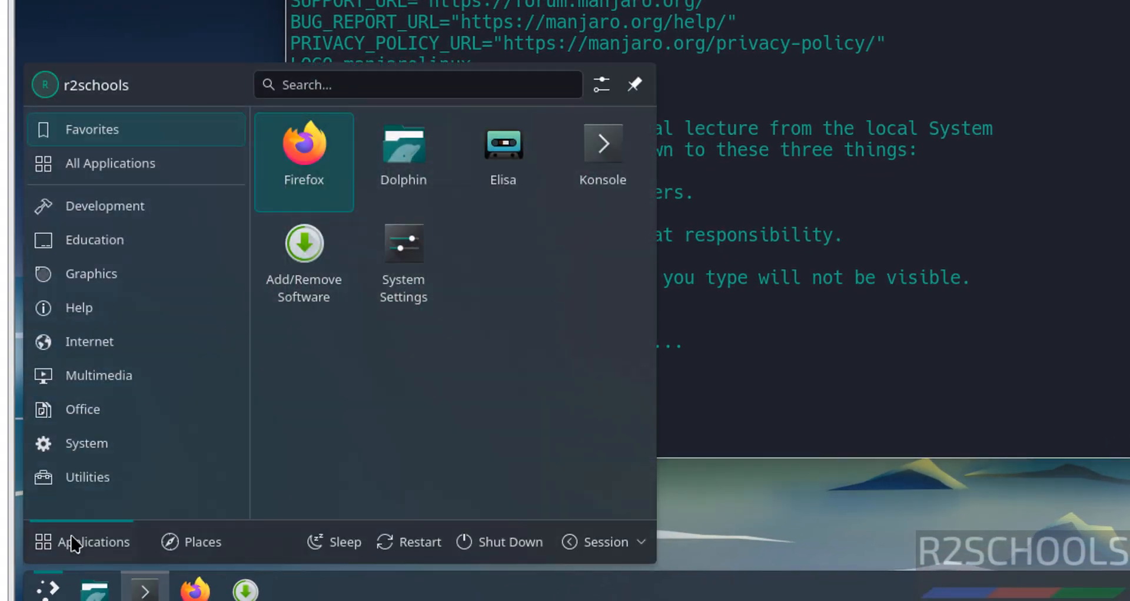
pyautogui.click(117, 415)
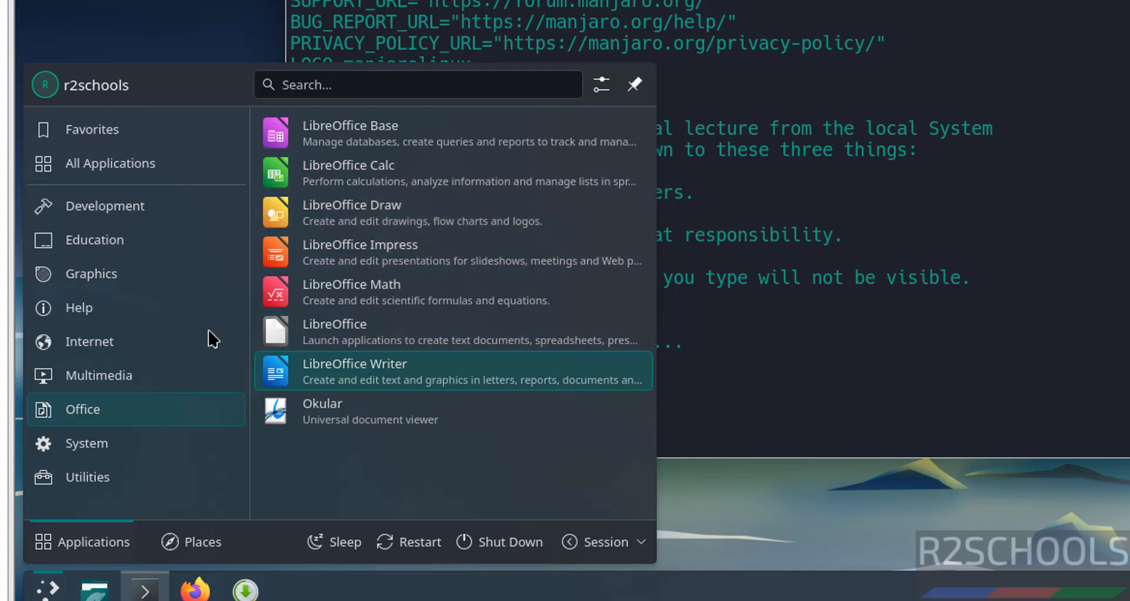
pyautogui.click(122, 250)
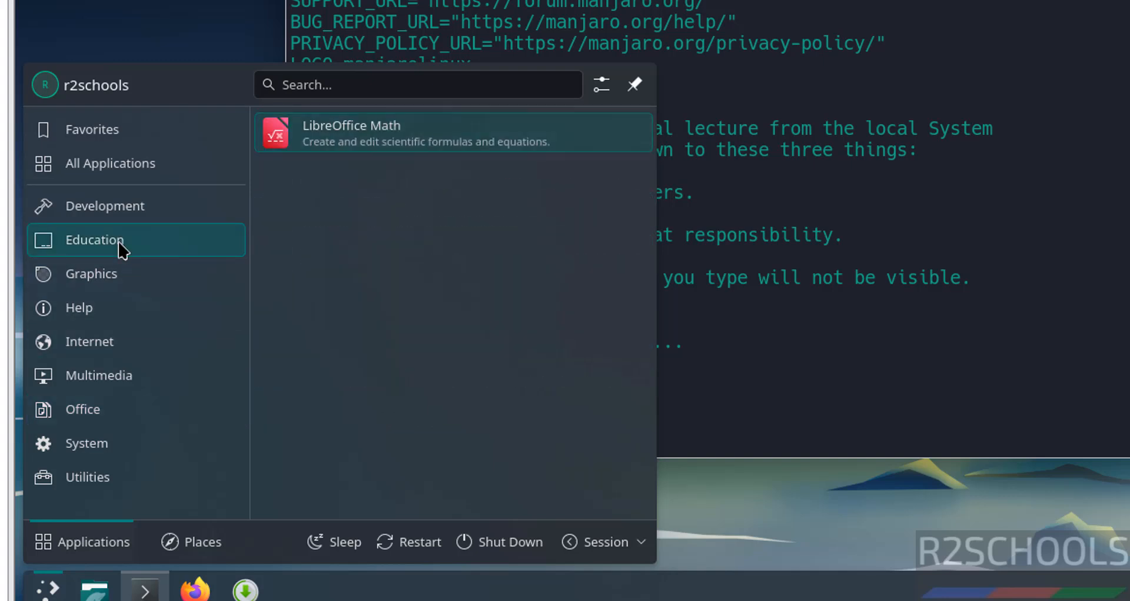
pyautogui.click(101, 310)
pyautogui.click(98, 342)
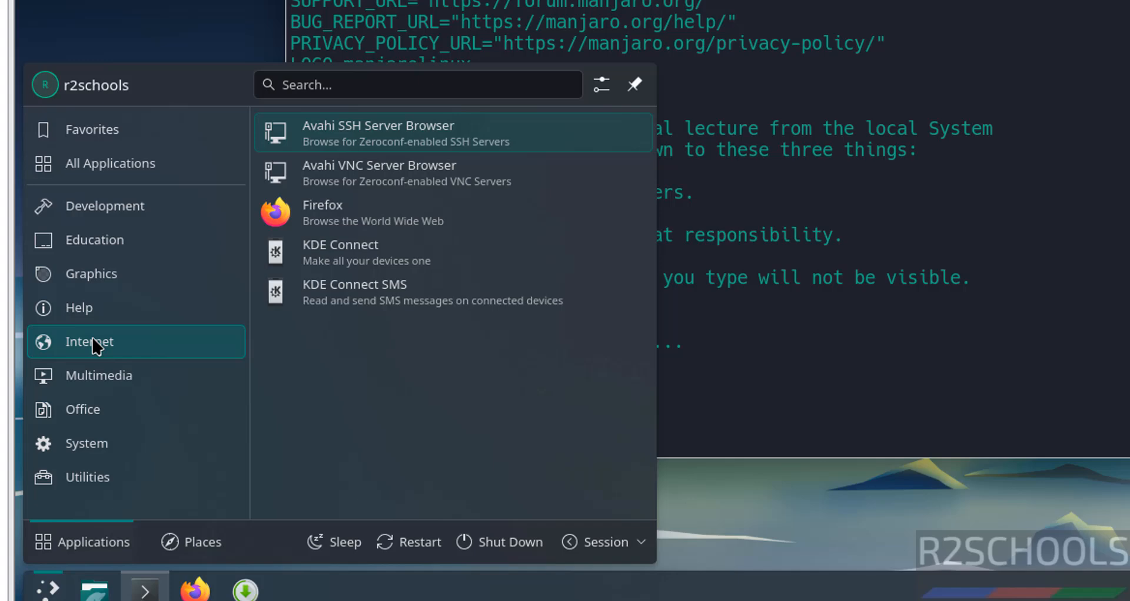
pyautogui.click(94, 384)
pyautogui.click(89, 416)
pyautogui.click(84, 450)
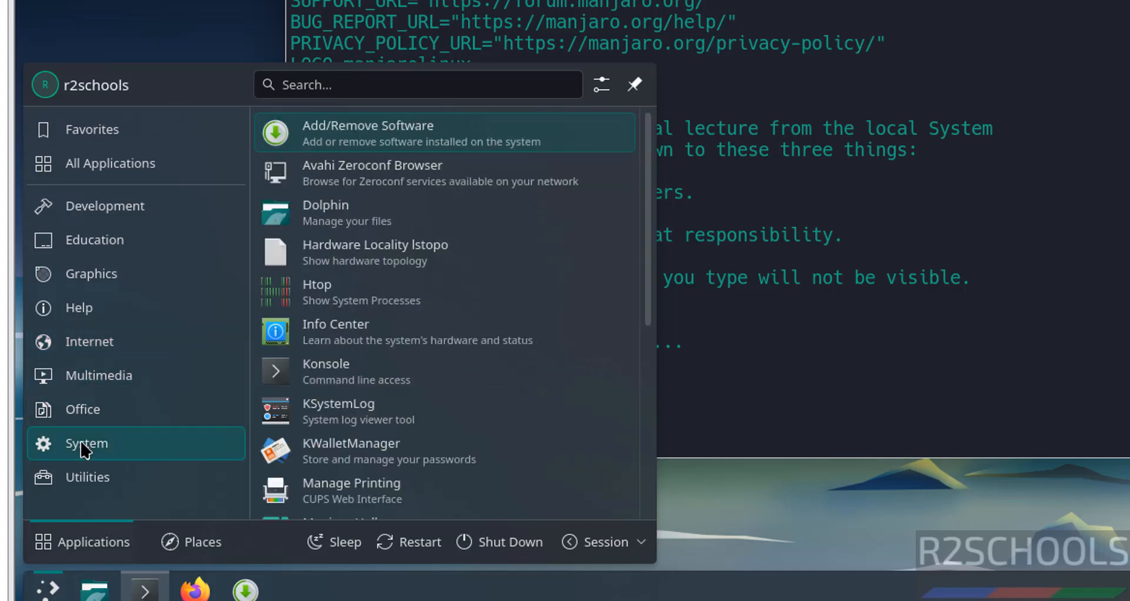
pyautogui.click(87, 480)
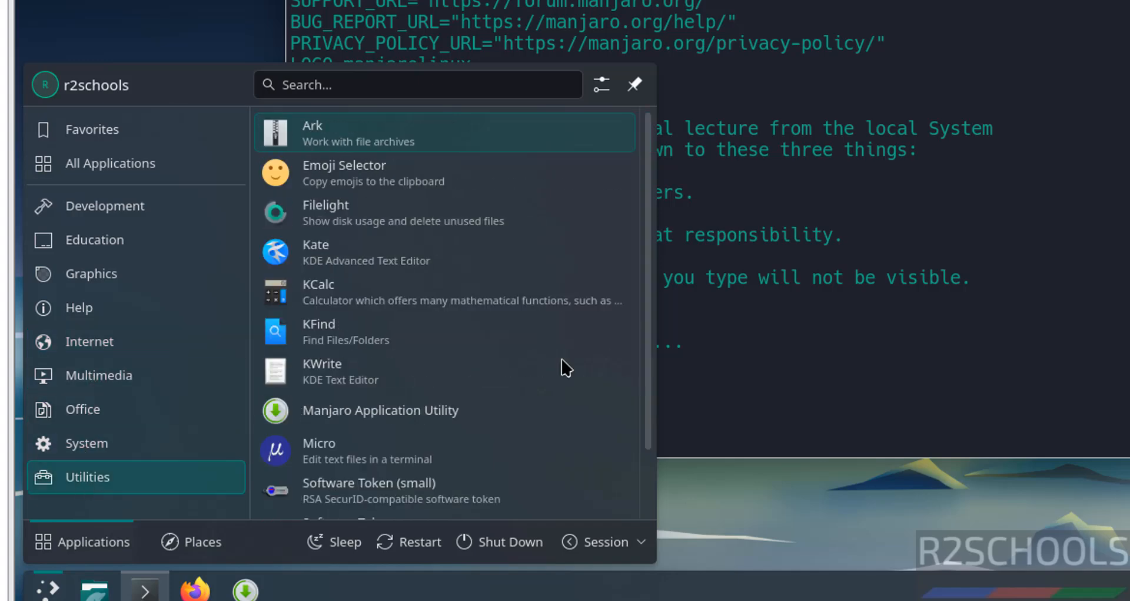
pyautogui.click(874, 356)
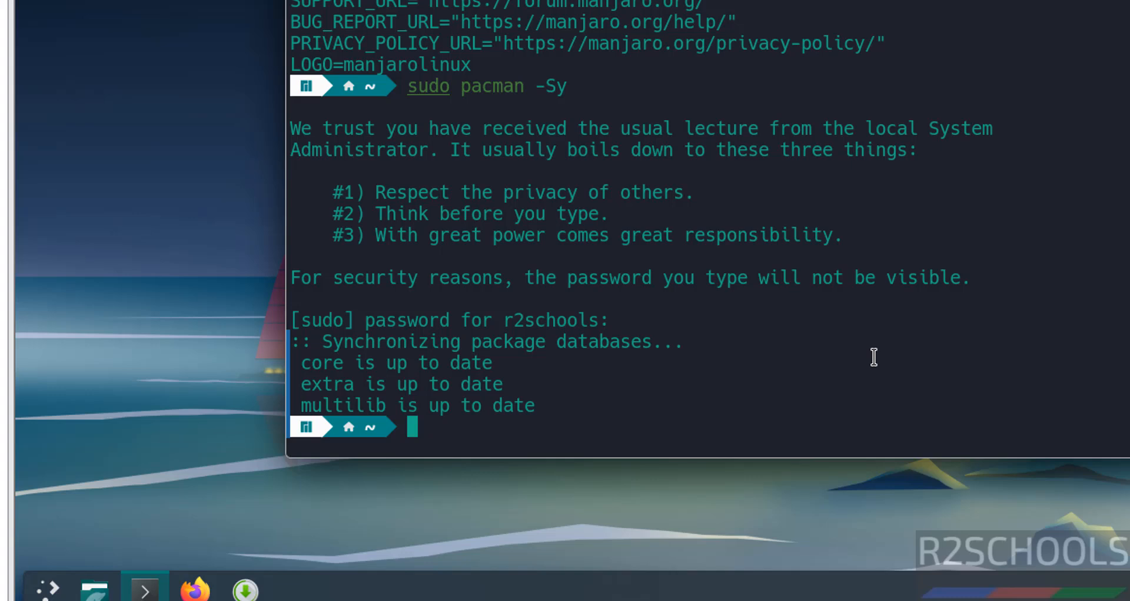